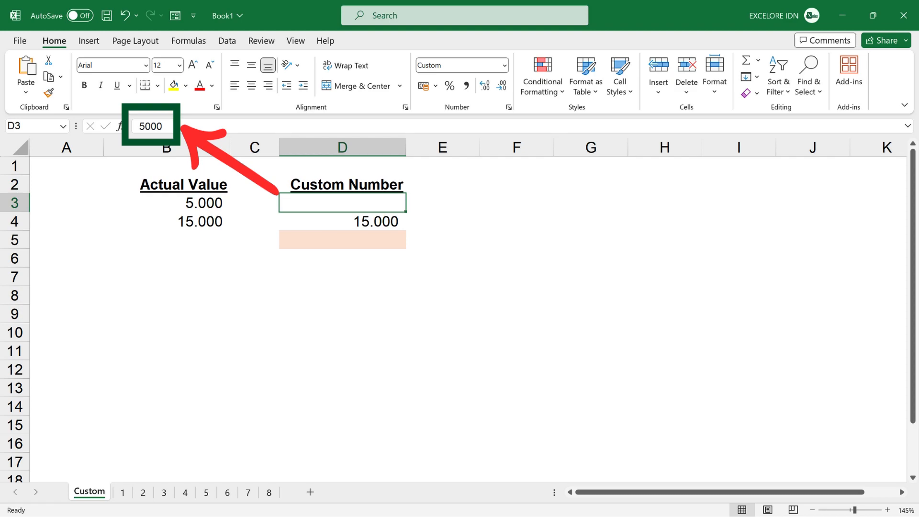
- Sum the range D3:D4 in cell D5 with AutoSum
{"action": "left_click", "coordinate": [342, 239]}
{"action": "left_click", "coordinate": [754, 61]}
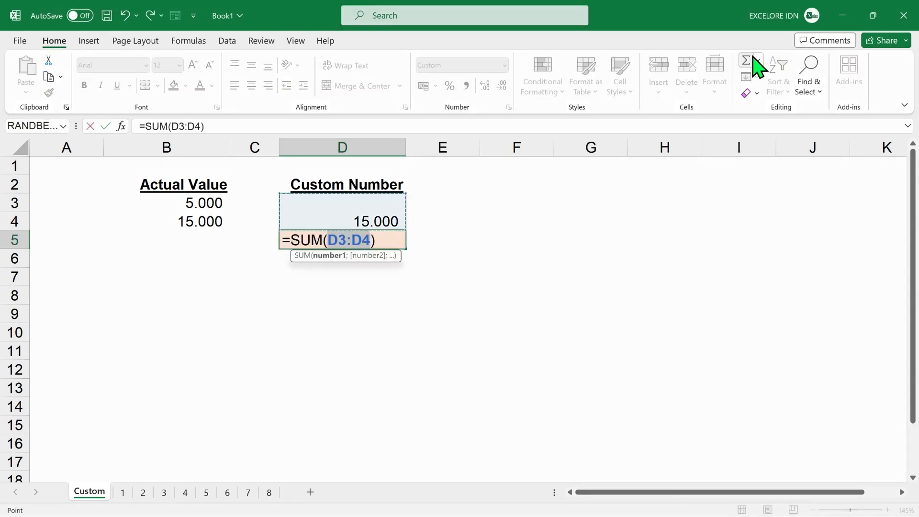
{"action": "key", "text": "Return"}
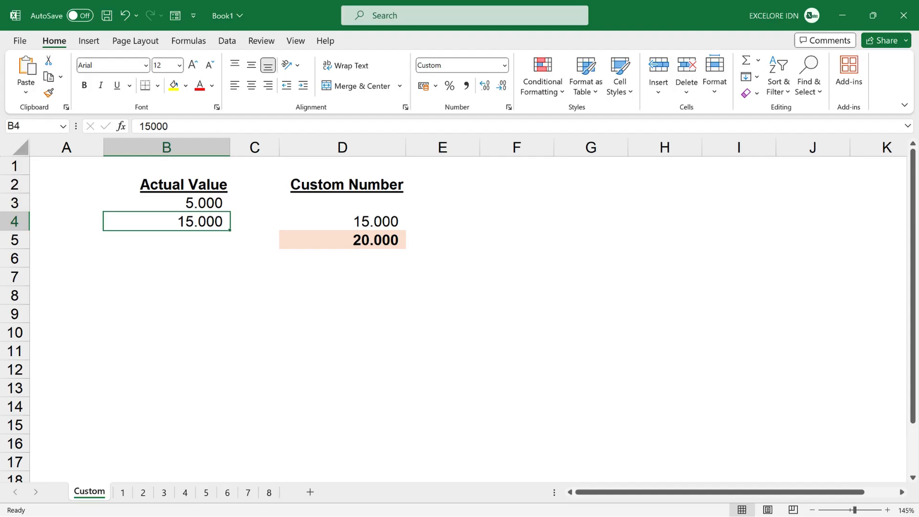
- Open the Custom number category of the Format Cells dialog for cell B4
{"action": "key", "text": "ctrl+1"}
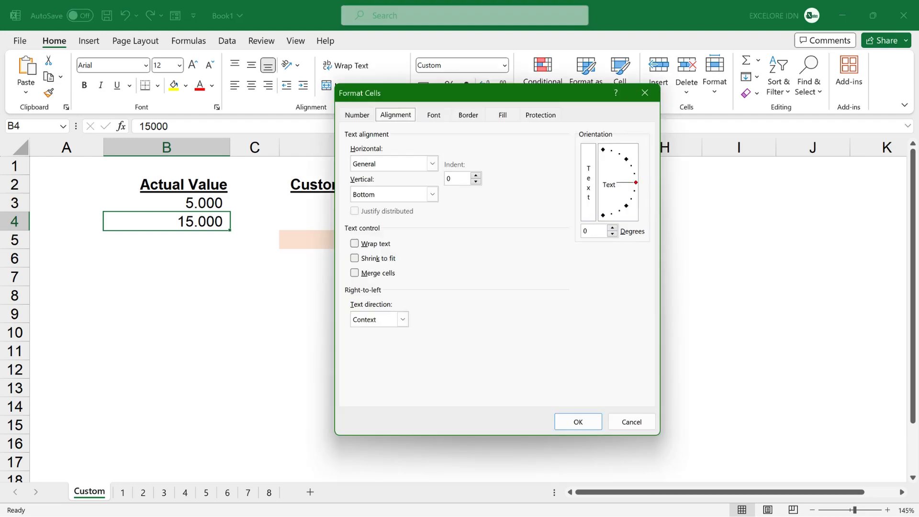
{"action": "key", "text": "Left"}
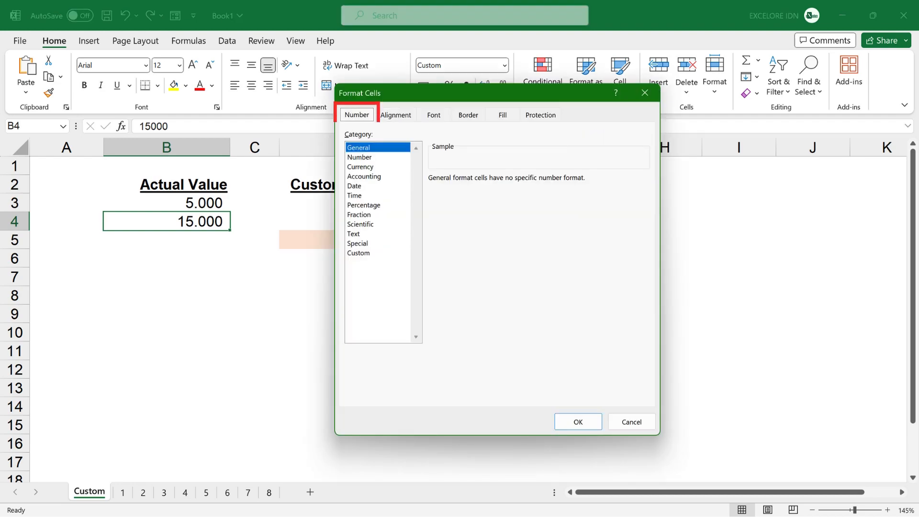
{"action": "left_click", "coordinate": [377, 253]}
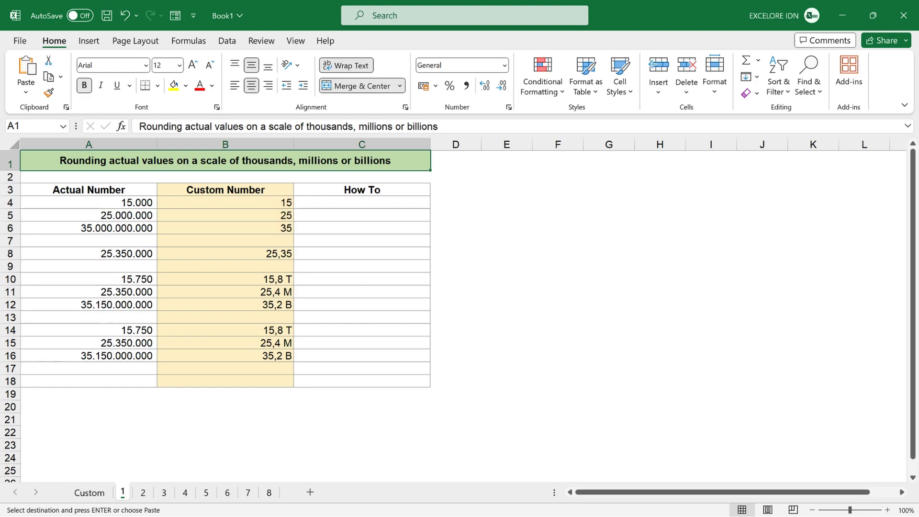
- Give cell C4 on sheet 1 a custom number format in thousands and enter 15000
{"action": "left_click", "coordinate": [349, 200]}
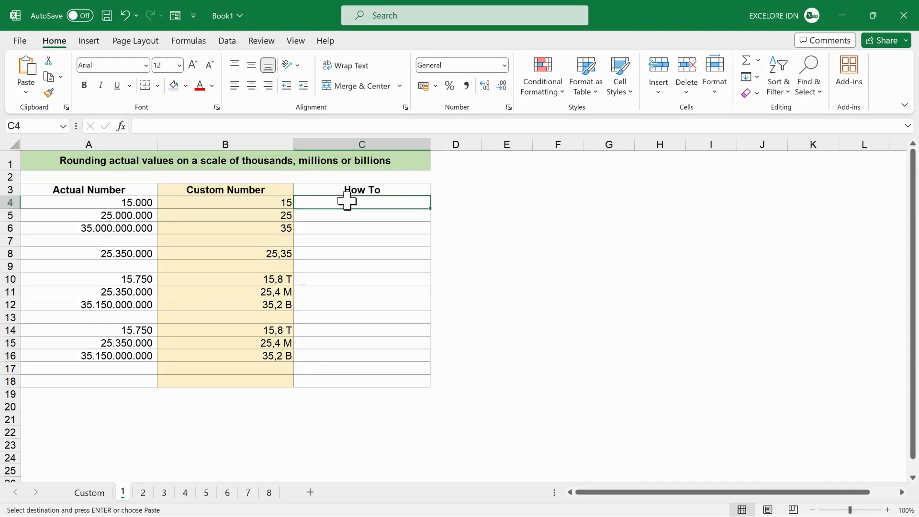
{"action": "left_click", "coordinate": [507, 107]}
{"action": "left_click", "coordinate": [363, 310]}
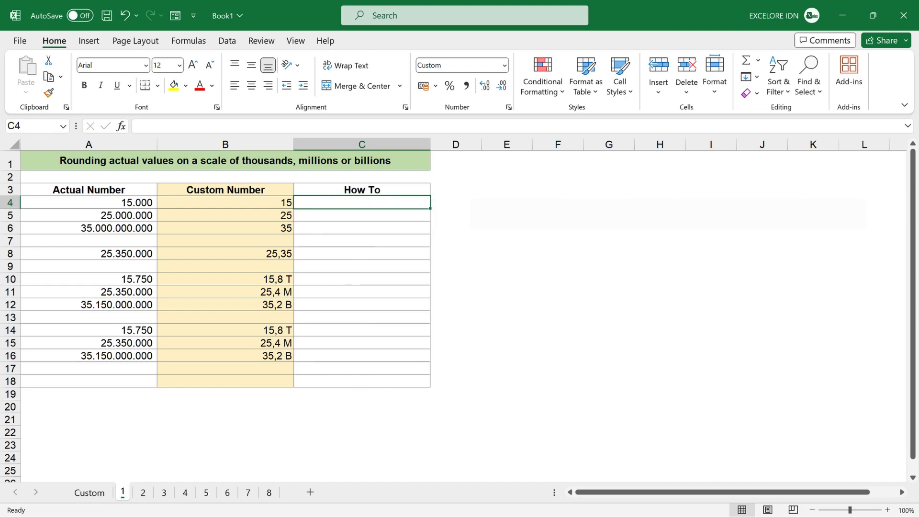
{"action": "type", "text": "15000"}
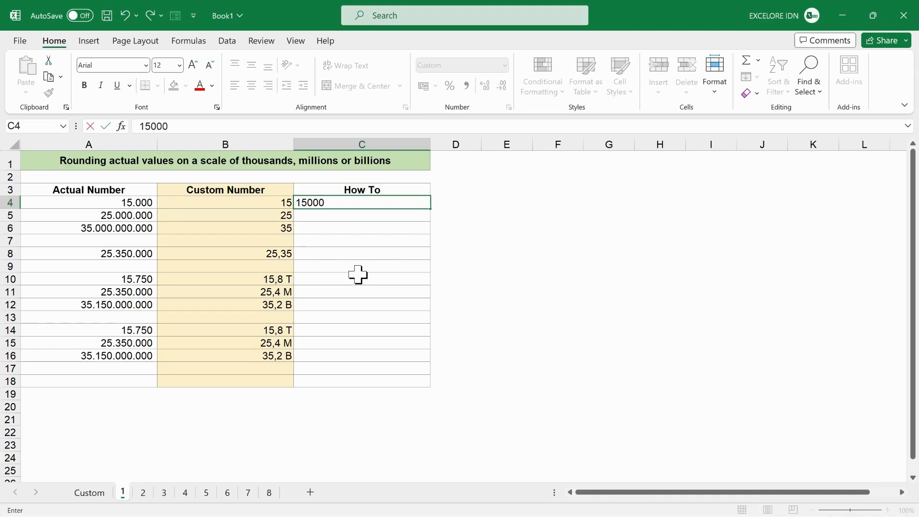
{"action": "key", "text": "Return"}
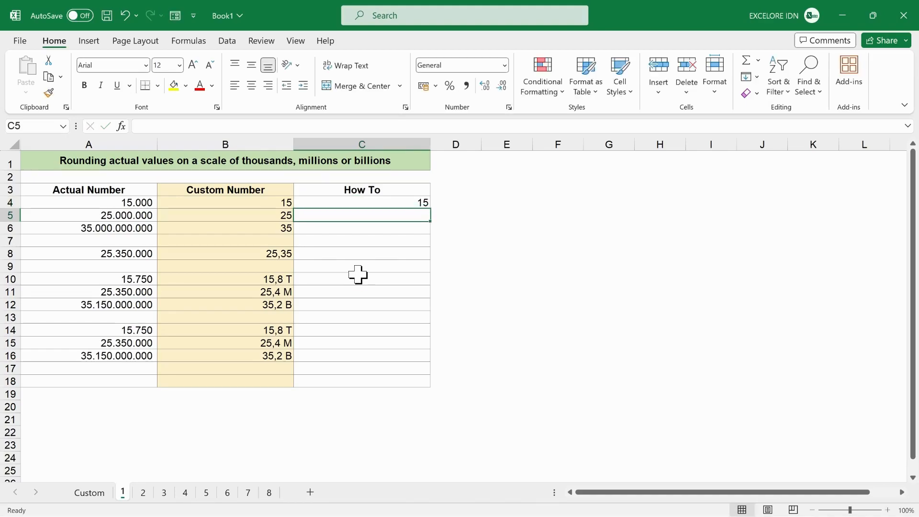
{"action": "key", "text": "Up"}
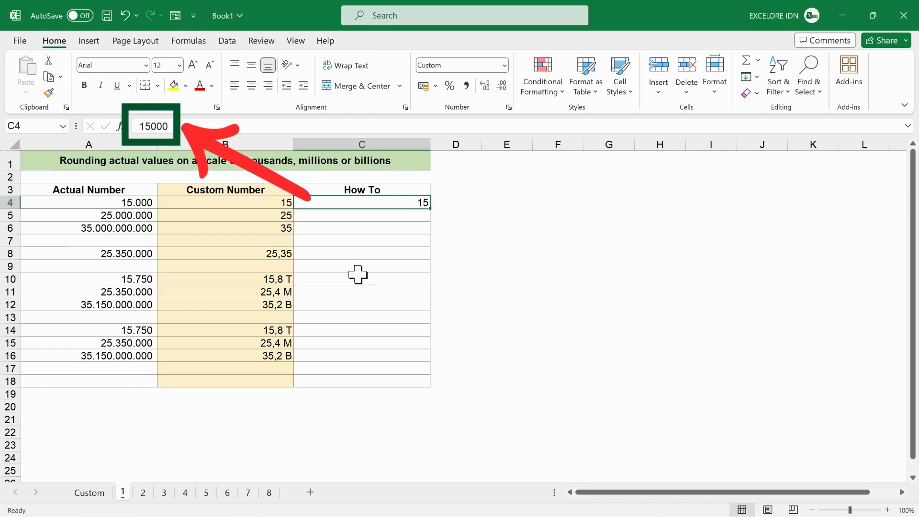
- Apply the custom number format #.. to cell C5 and enter 25000000
{"action": "key", "text": "Down"}
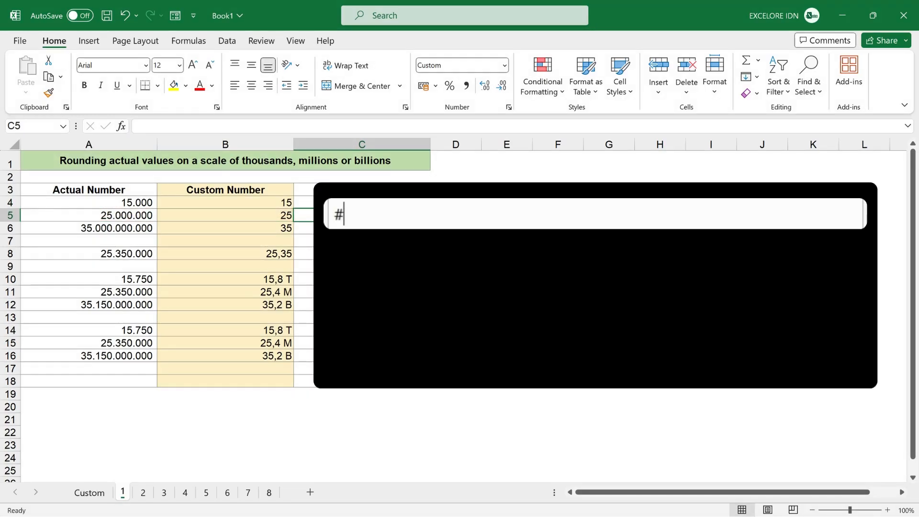
{"action": "type", "text": "..25000000"}
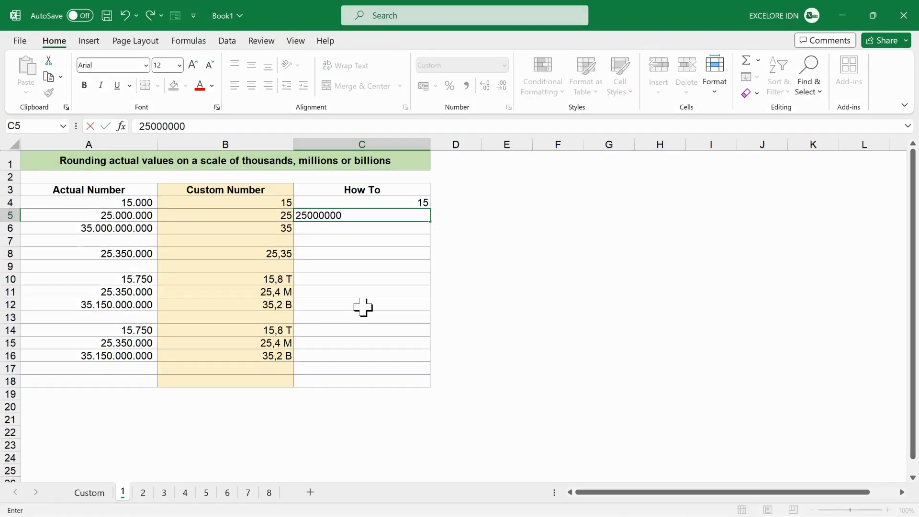
{"action": "key", "text": "ctrl+Return"}
{"action": "key", "text": "Down"}
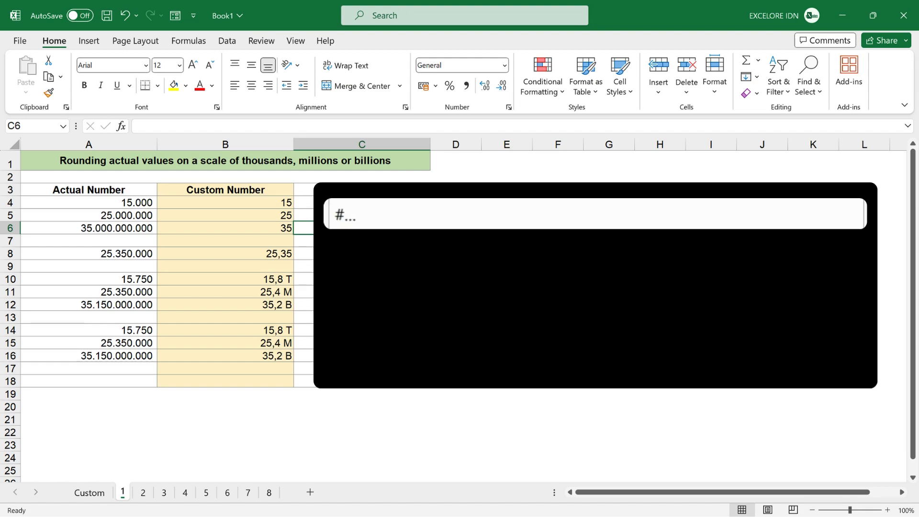
{"action": "type", "text": "35000000000"}
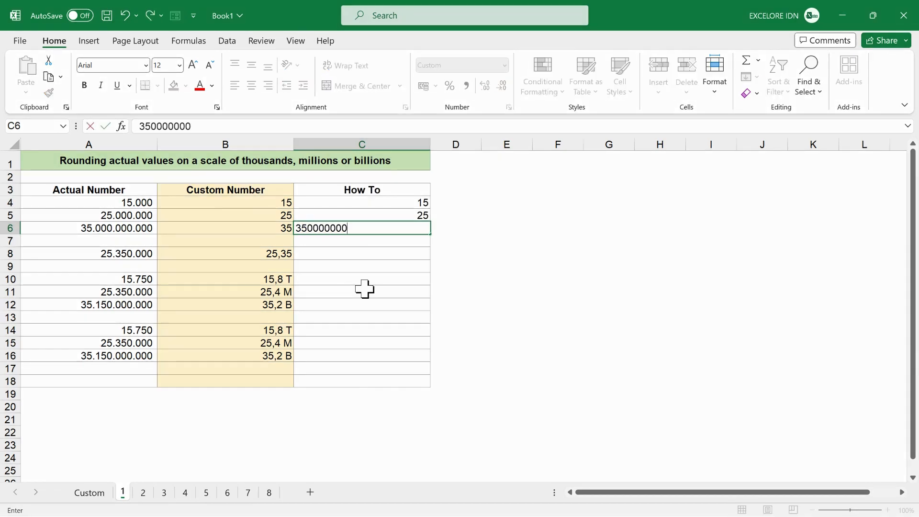
{"action": "key", "text": "Return"}
{"action": "key", "text": "Up"}
- Apply the two-decimal custom format #,##.. to cell C8 and enter 25350000
{"action": "key", "text": "ctrl+c"}
{"action": "key", "text": "Down"}
{"action": "key", "text": "Down"}
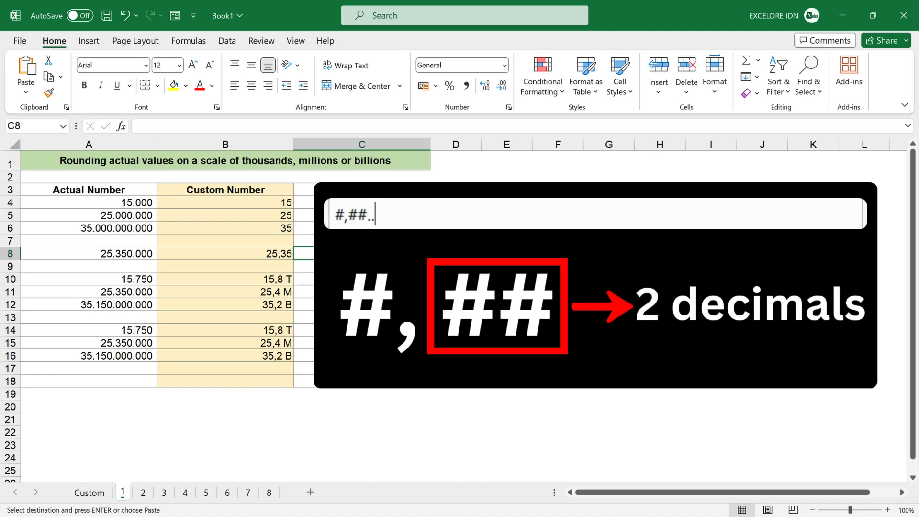
{"action": "type", "text": "25"}
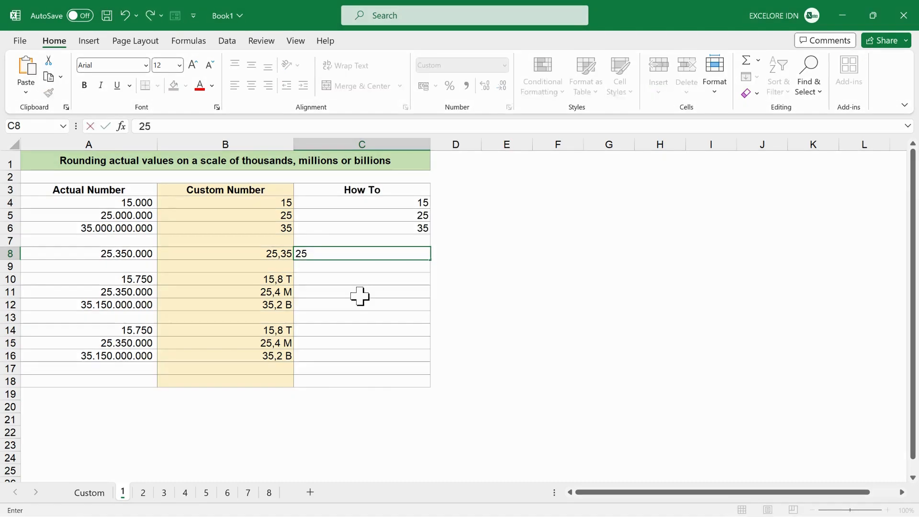
{"action": "type", "text": "350000"}
{"action": "key", "text": "Return"}
{"action": "key", "text": "Up"}
{"action": "key", "text": "ctrl+c"}
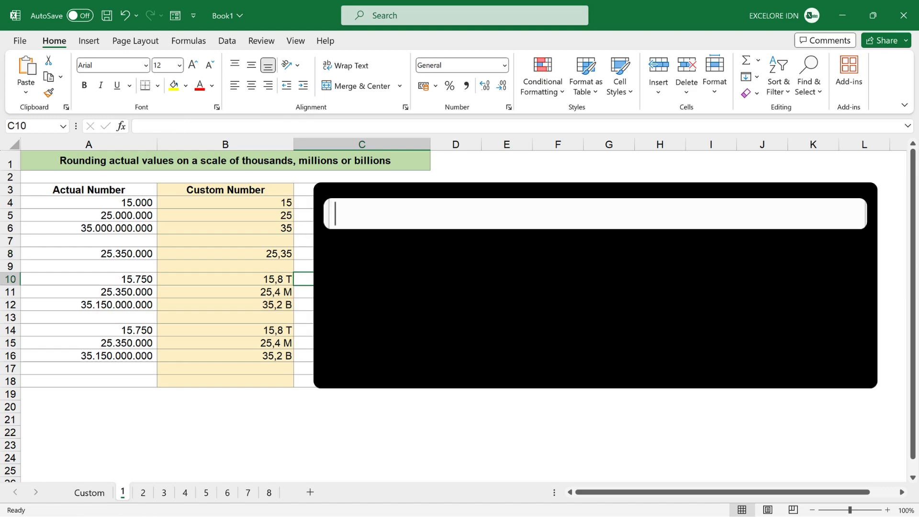
- Apply the custom number format #,#. "T" to cell C10 and enter 15750
{"action": "type", "text": "#,#."}
{"action": "type", "text": " \"T"}
{"action": "type", "text": "\""}
{"action": "type", "text": "15750"}
{"action": "key", "text": "ctrl+Return"}
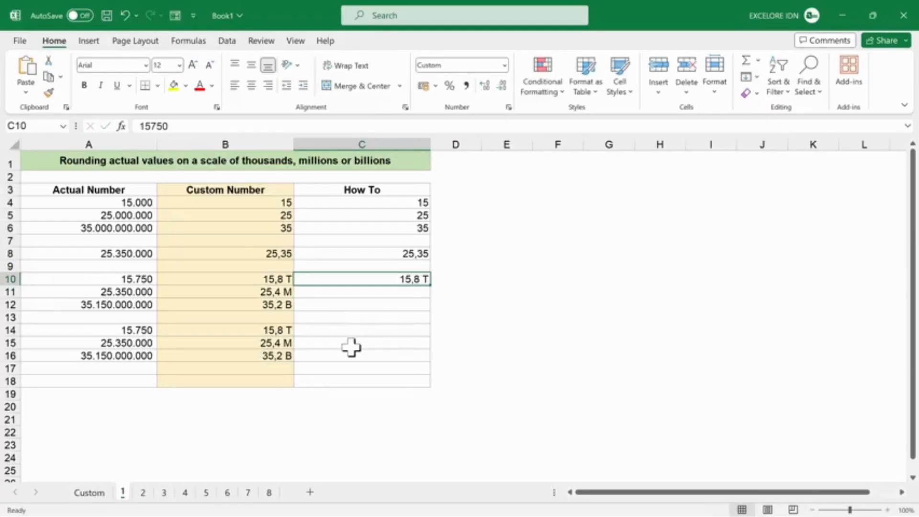
- Enter 25350000 in cell C11, formatted in millions with one decimal and an M suffix
{"action": "key", "text": "Return"}
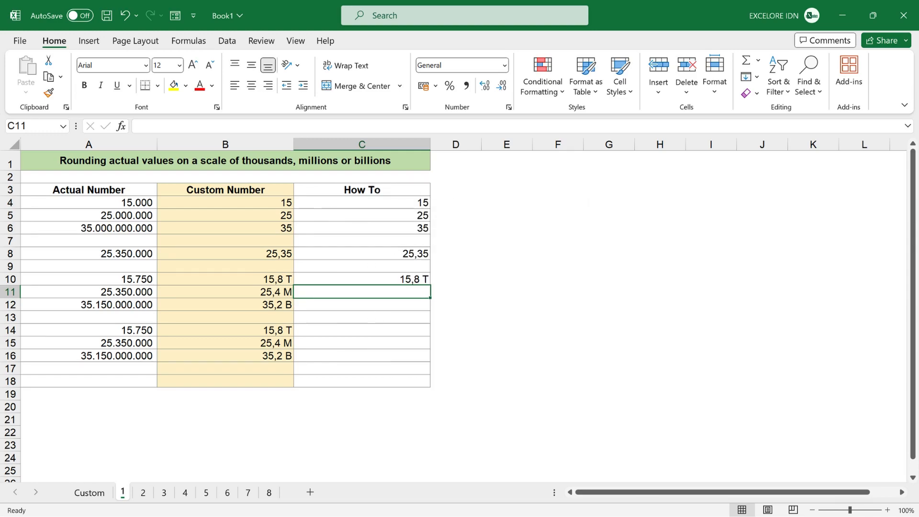
{"action": "type", "text": "25.350.000"}
{"action": "key", "text": "Return"}
{"action": "key", "text": "Up"}
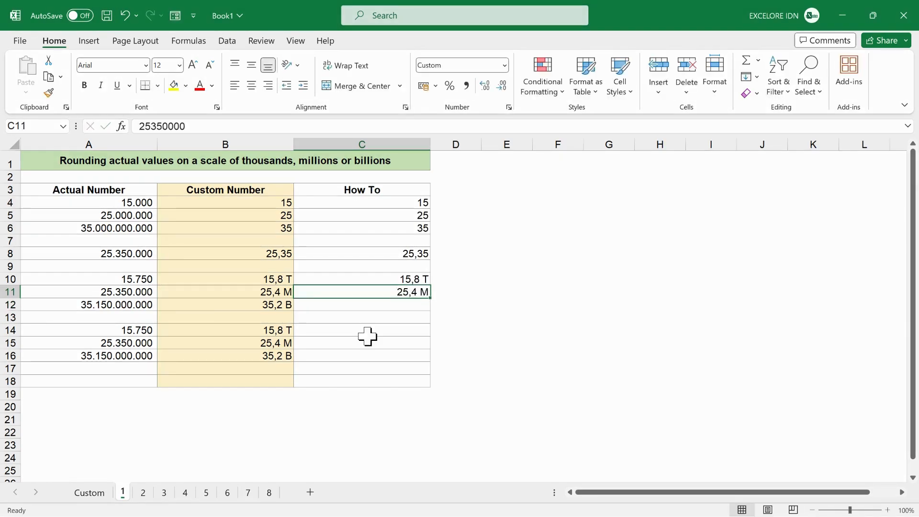
{"action": "key", "text": "ctrl+c"}
{"action": "key", "text": "Down"}
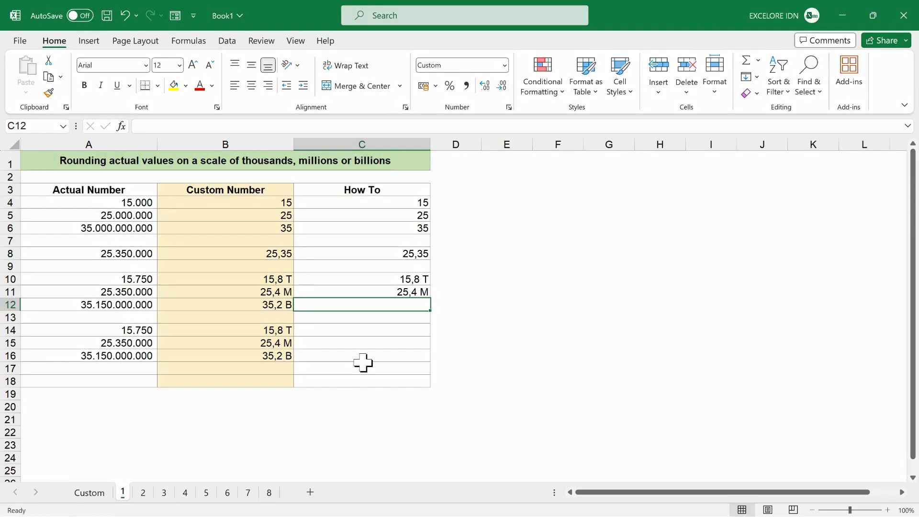
{"action": "type", "text": "35150000000"}
{"action": "key", "text": "Return"}
{"action": "key", "text": "Up"}
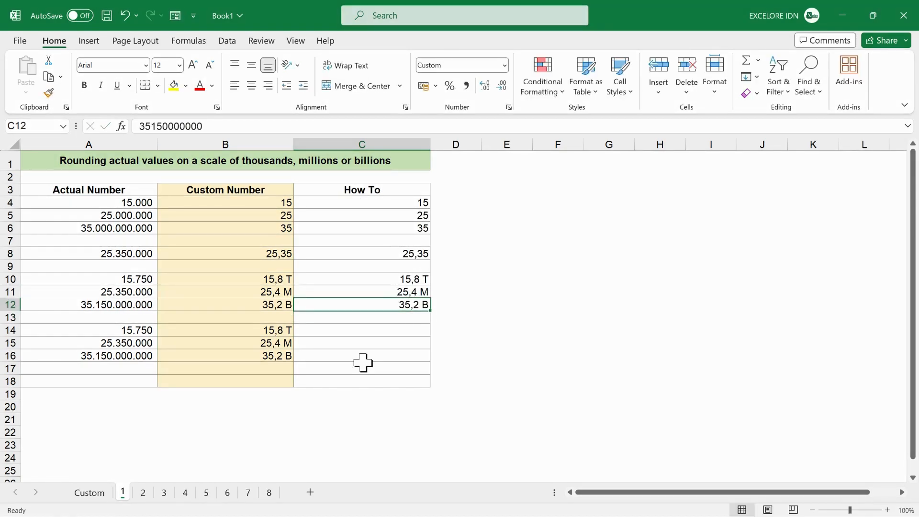
{"action": "key", "text": "ctrl+s"}
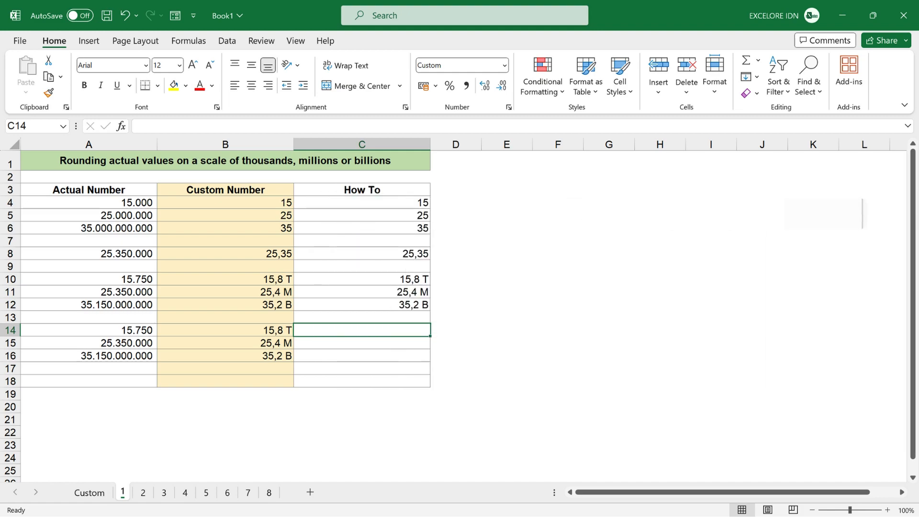
{"action": "type", "text": "15750"}
{"action": "key", "text": "Return"}
{"action": "type", "text": "25350000"}
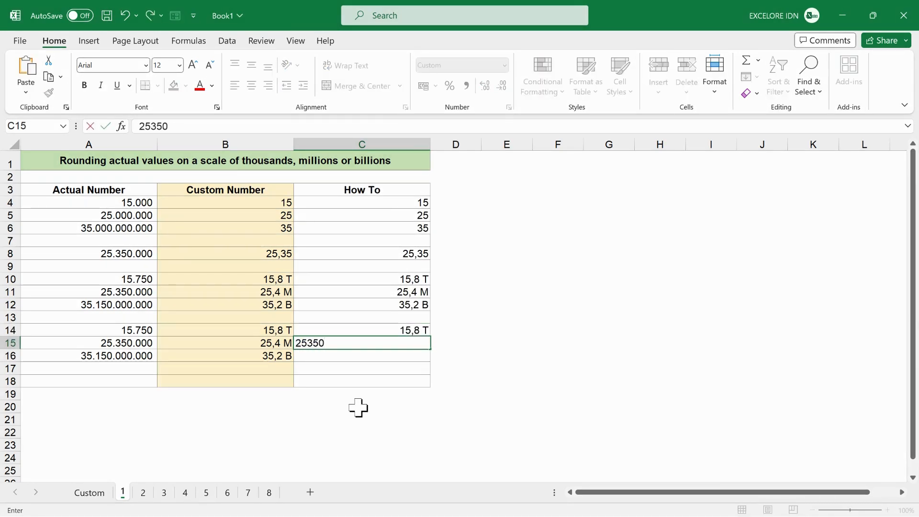
{"action": "key", "text": "Return"}
{"action": "type", "text": "35150000"}
{"action": "key", "text": "Return"}
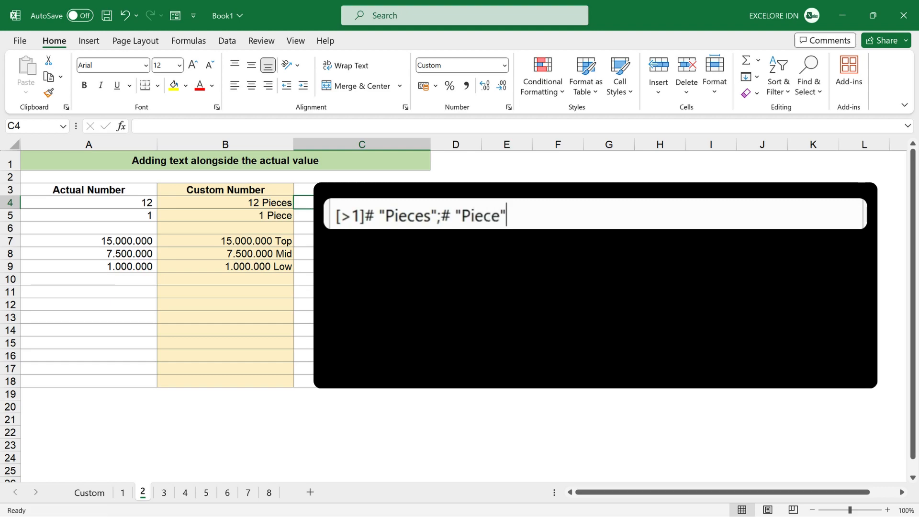
- On sheet 2, copy cell C4's custom format [>1]# "Pieces";# "Piece" to C5 with Paste Special Formats
{"action": "key", "text": "ctrl+c"}
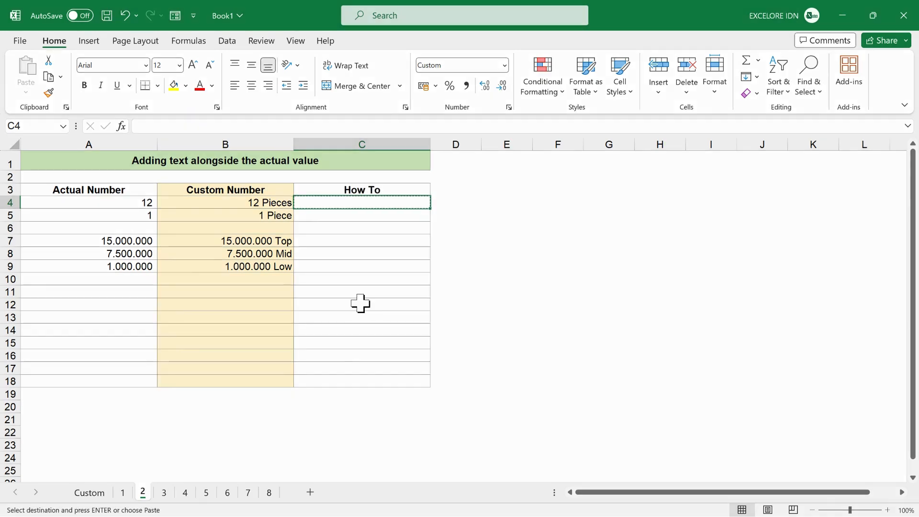
{"action": "key", "text": "Down"}
{"action": "key", "text": "alt+e"}
{"action": "key", "text": "s"}
{"action": "key", "text": "t"}
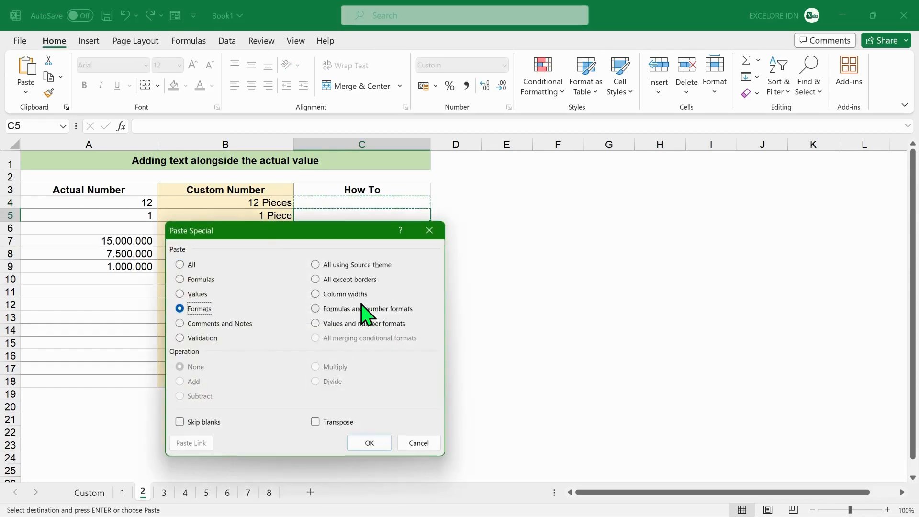
{"action": "key", "text": "Return"}
{"action": "key", "text": "Up"}
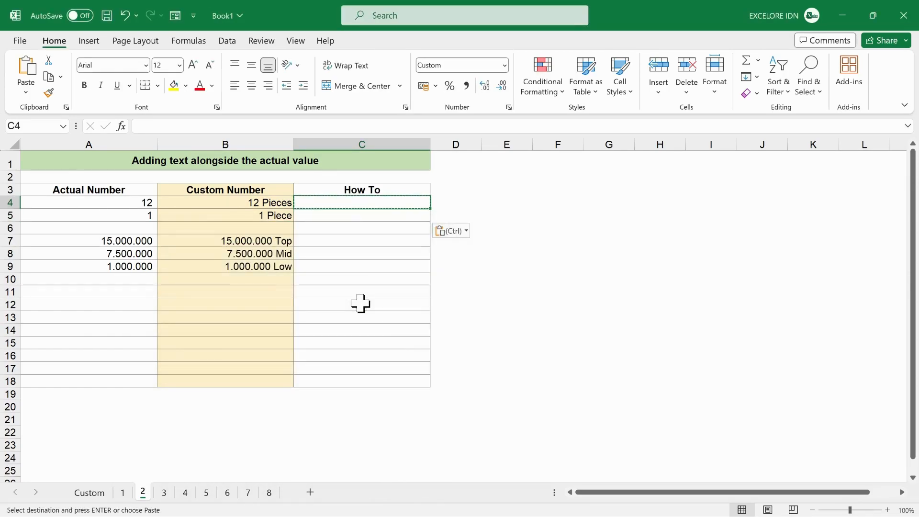
- Enter 15 in cell C4 and 1 in cell C5, and save the workbook
{"action": "type", "text": "15"}
{"action": "key", "text": "Return"}
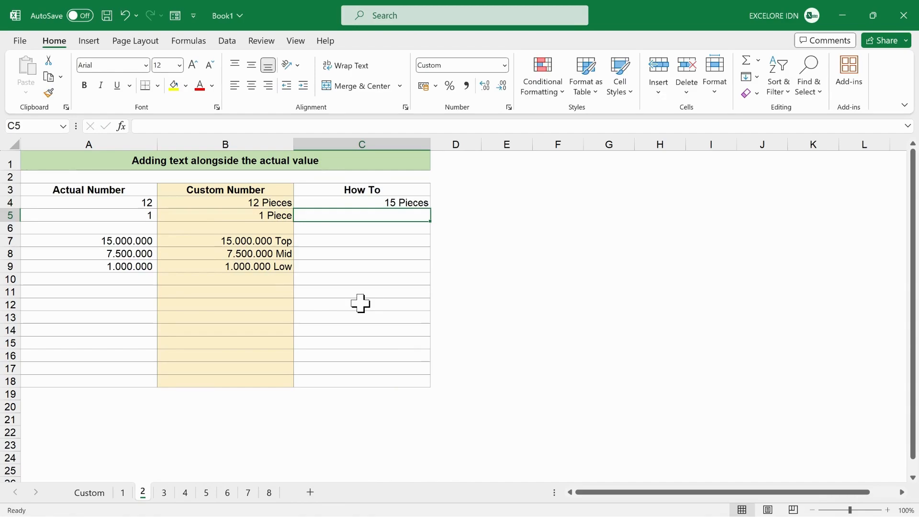
{"action": "type", "text": "1"}
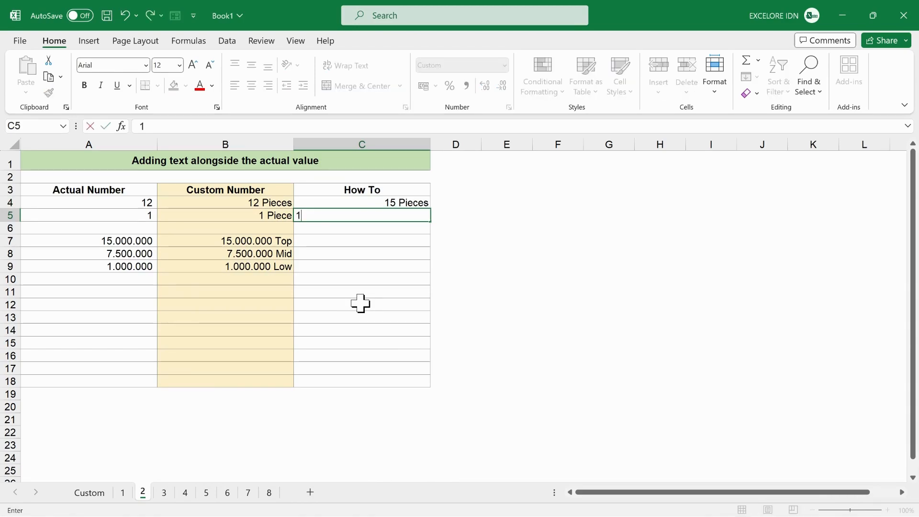
{"action": "key", "text": "Return"}
{"action": "key", "text": "ctrl+s"}
- Copy the custom number format of cell C7 to C8:C9 with Paste Special Formats
{"action": "key", "text": "ctrl+c"}
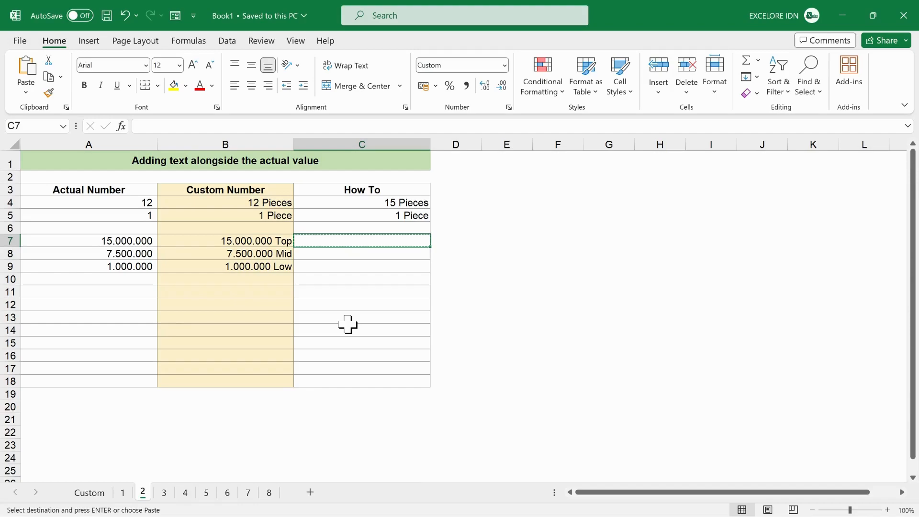
{"action": "key", "text": "Down"}
{"action": "key", "text": "shift+Down"}
{"action": "key", "text": "alt"}
{"action": "key", "text": "e"}
{"action": "key", "text": "s"}
{"action": "key", "text": "t"}
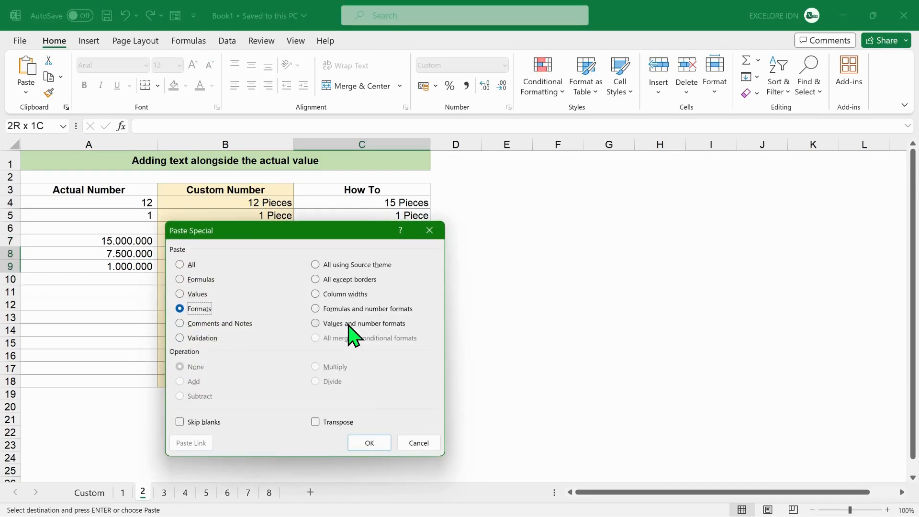
{"action": "key", "text": "Return"}
- Enter 15000000, 7500000 and 1000000 in cells C7 to C9
{"action": "key", "text": "Up"}
{"action": "type", "text": "15000000"}
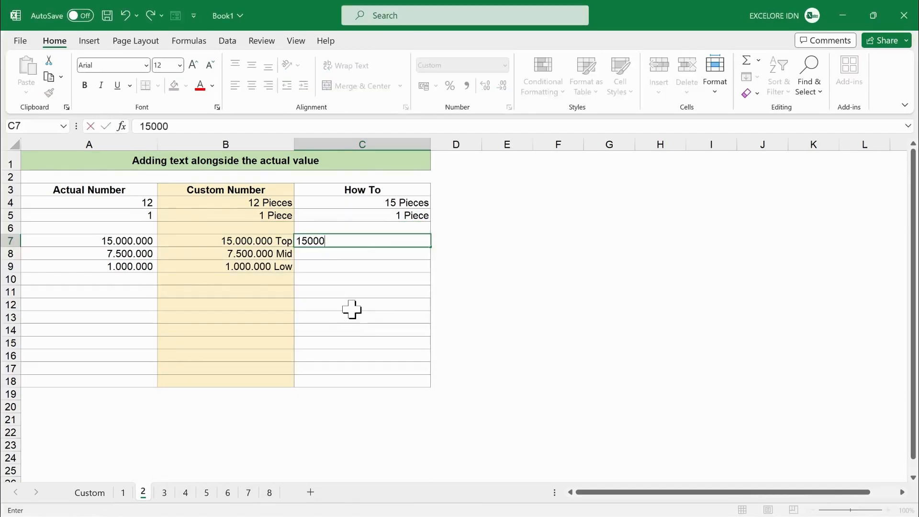
{"action": "key", "text": "Return"}
{"action": "type", "text": "7500000"}
{"action": "key", "text": "Return"}
{"action": "type", "text": "1000000"}
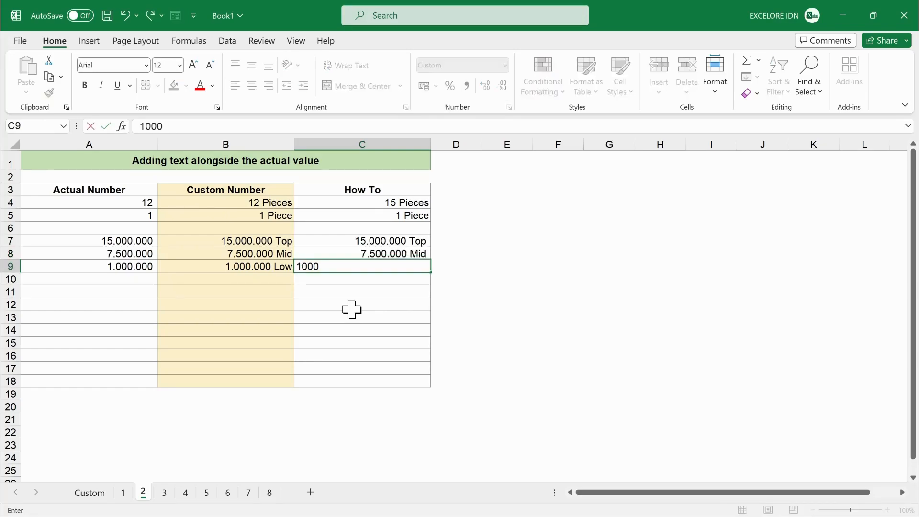
{"action": "key", "text": "Return"}
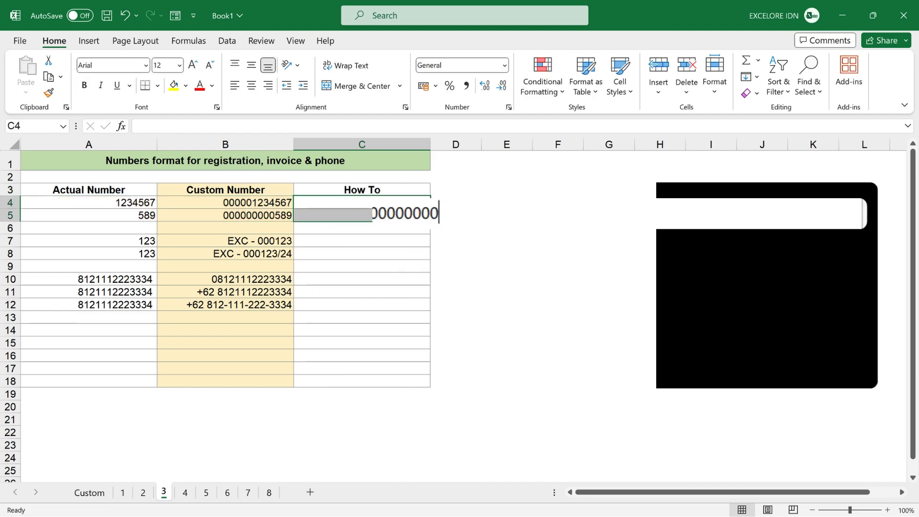
- On sheet 3, enter 1234567 in cell C4 and 589 in cell C5
{"action": "type", "text": "1234567"}
{"action": "key", "text": "Return"}
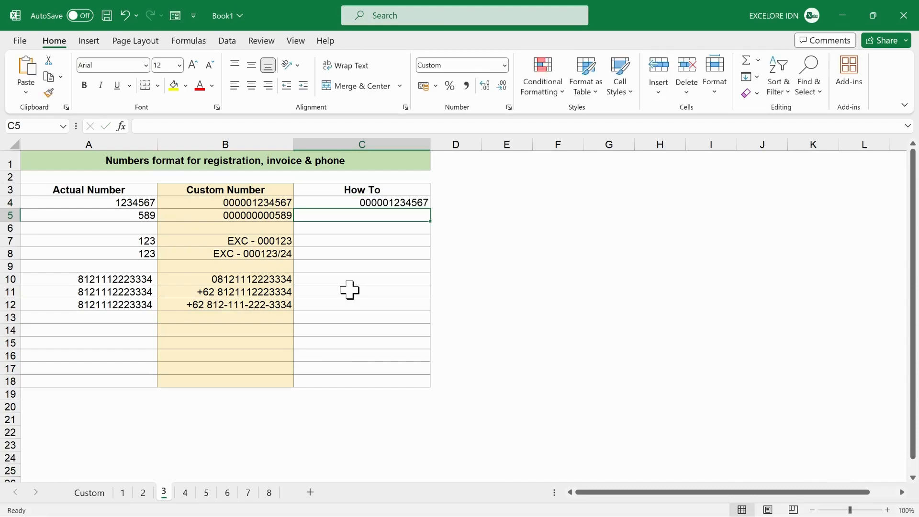
{"action": "type", "text": "589"}
{"action": "key", "text": "Return"}
{"action": "key", "text": "Down"}
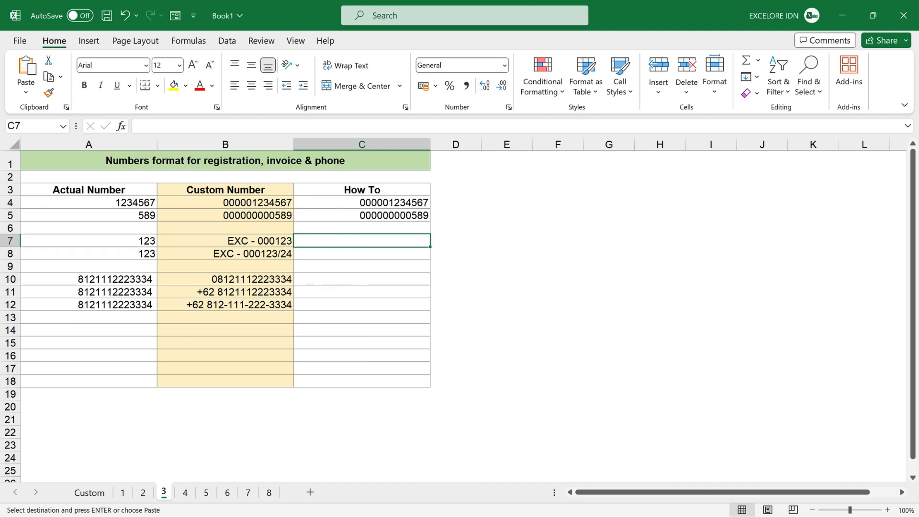
- Apply the custom number format "EXC - "000000 to cells C7:C8 and enter 9 in C7
{"action": "type", "text": "\"E"}
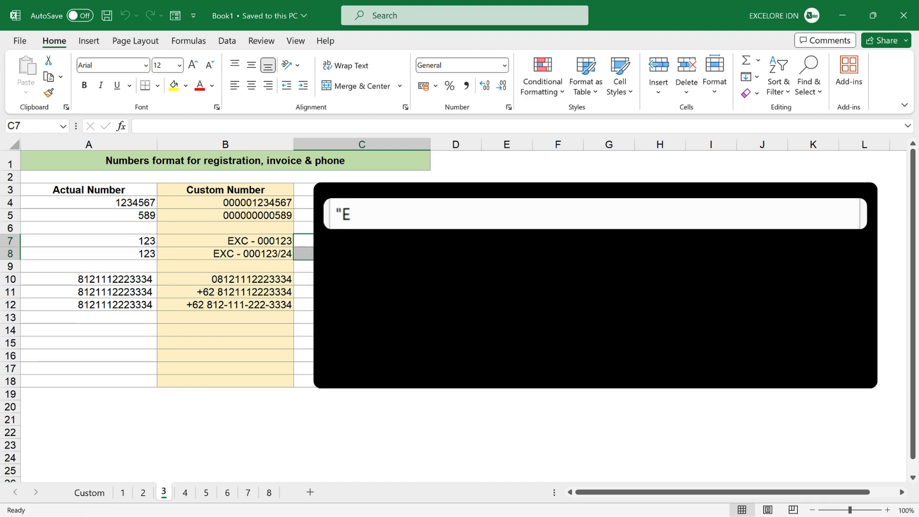
{"action": "type", "text": "XC - \"000000"}
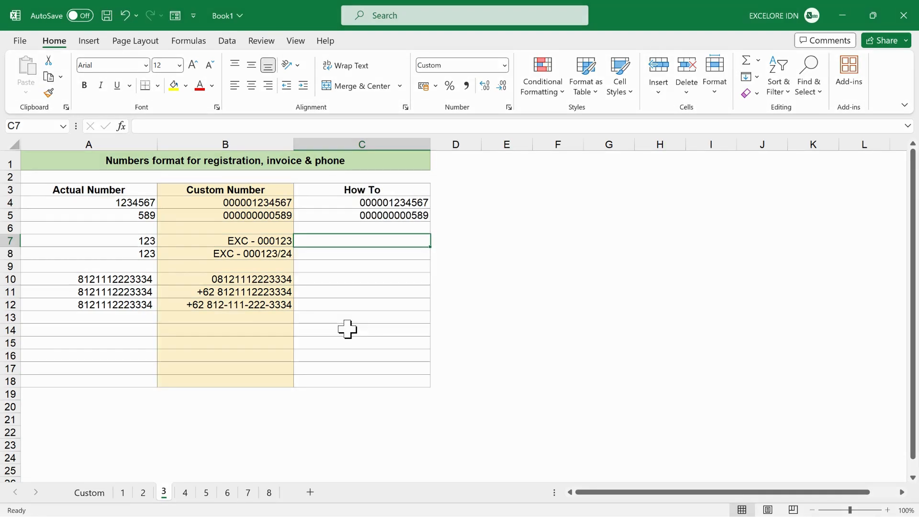
{"action": "type", "text": "9"}
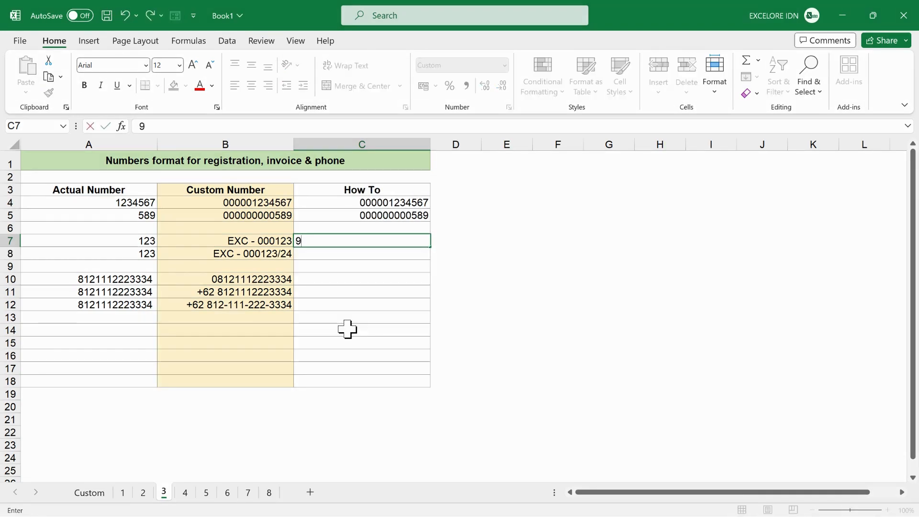
{"action": "key", "text": "Return"}
{"action": "key", "text": "Up"}
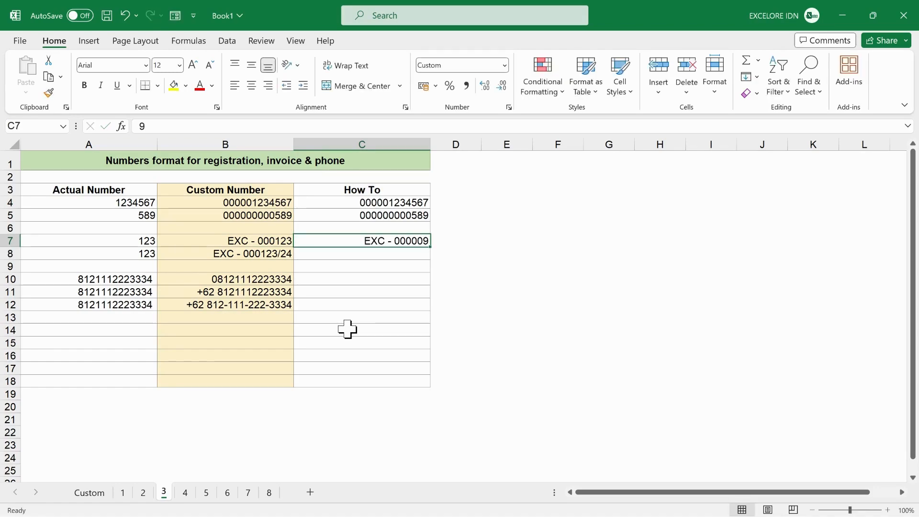
- Enter 1517 in cells C7 and C8
{"action": "type", "text": "1517"}
{"action": "key", "text": "Return"}
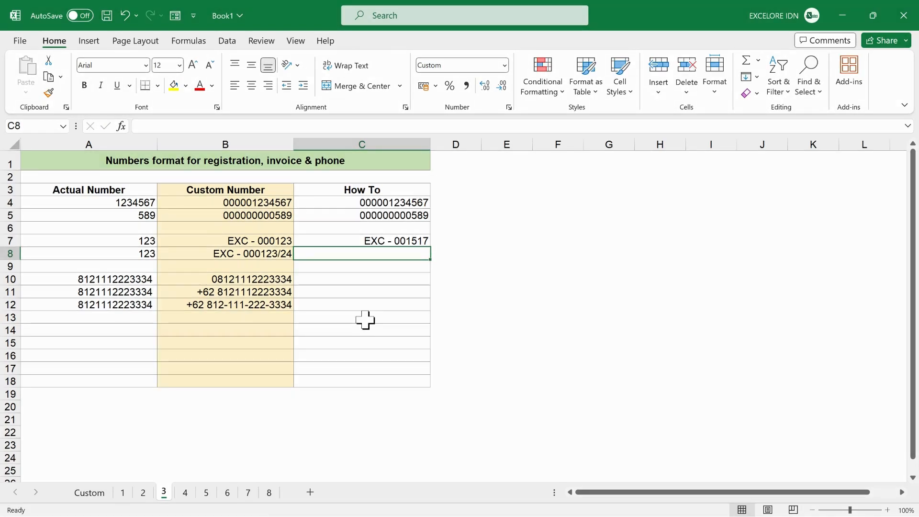
{"action": "type", "text": "1517"}
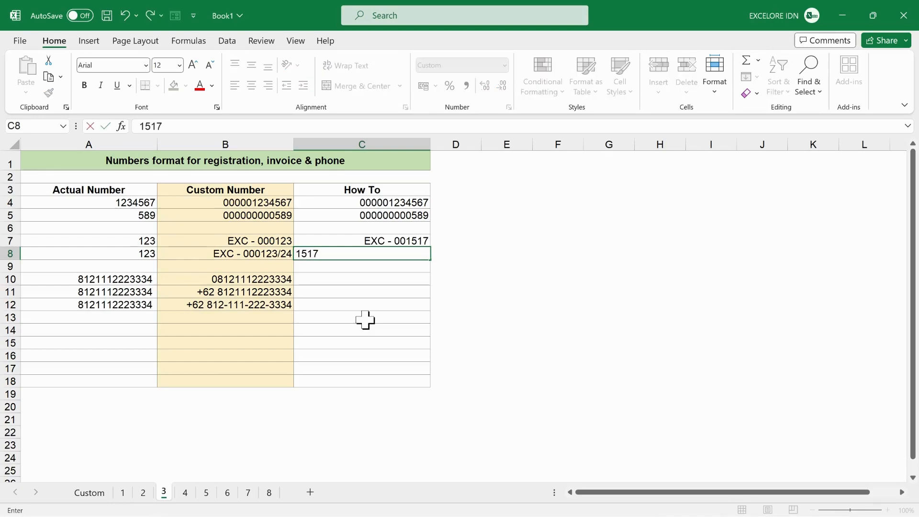
{"action": "key", "text": "Return"}
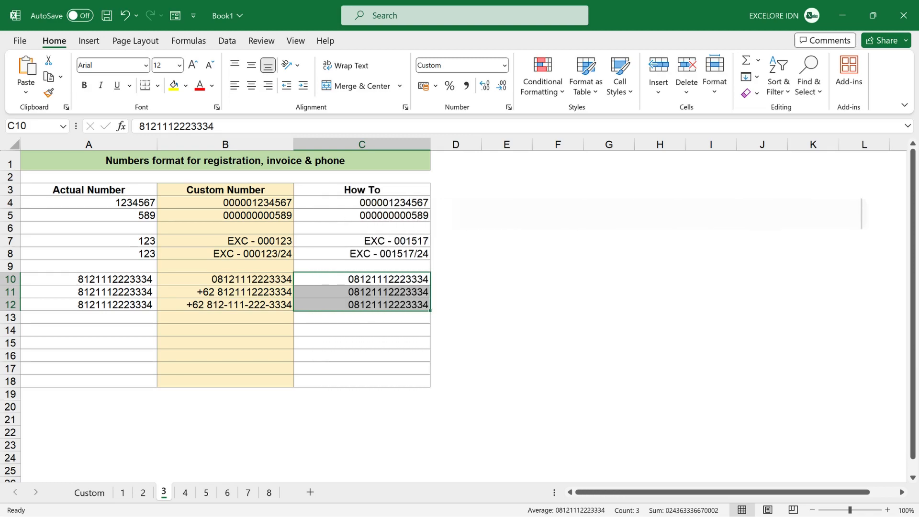
- Add a +62 prefix to the phone number format of C11:C12, and group the digits of C12 with hyphens
{"action": "key", "text": "Down"}
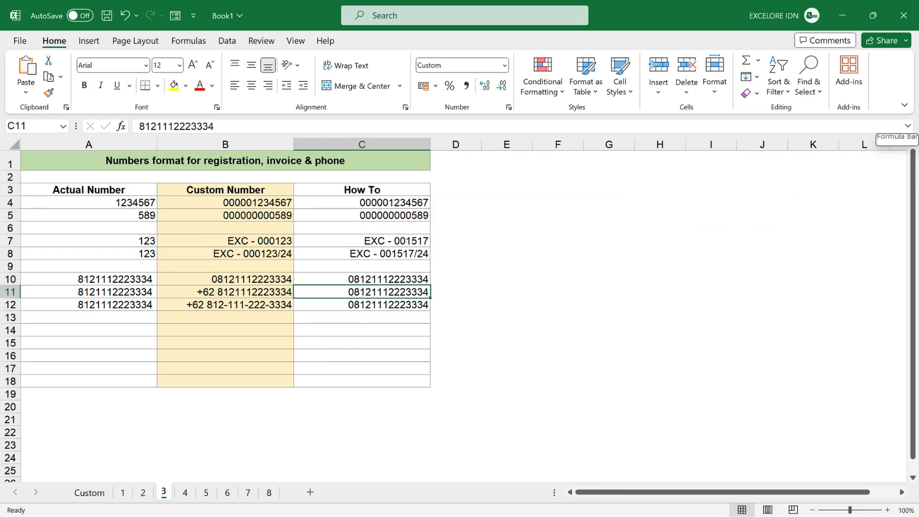
{"action": "key", "text": "shift+Down"}
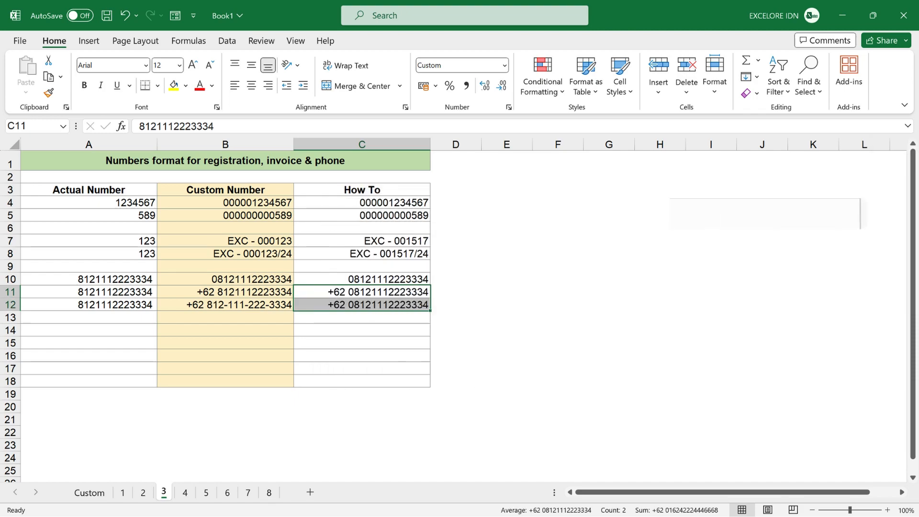
{"action": "key", "text": "Down"}
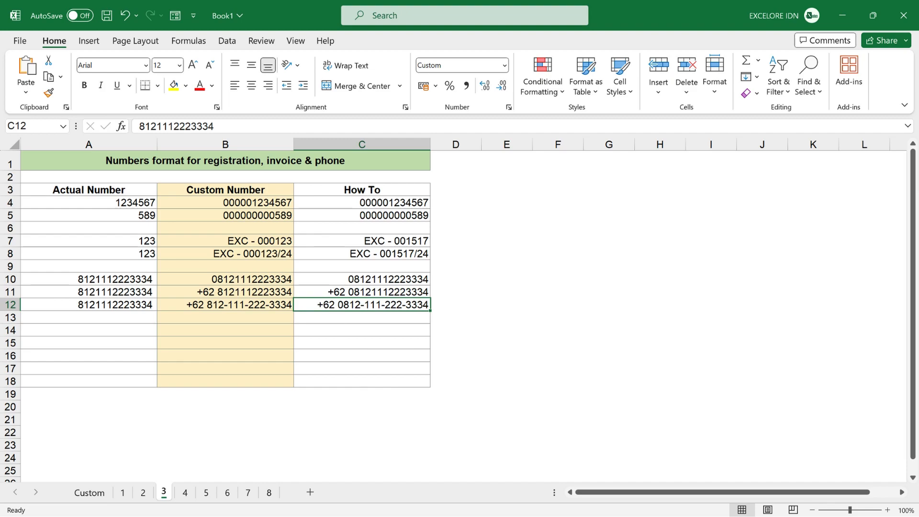
- On sheet 4, apply repeating-character formats: aligned colons after the text in C4:C6, @ *- in C8 and # *- in C9
{"action": "key", "text": "ctrl+Page_Down"}
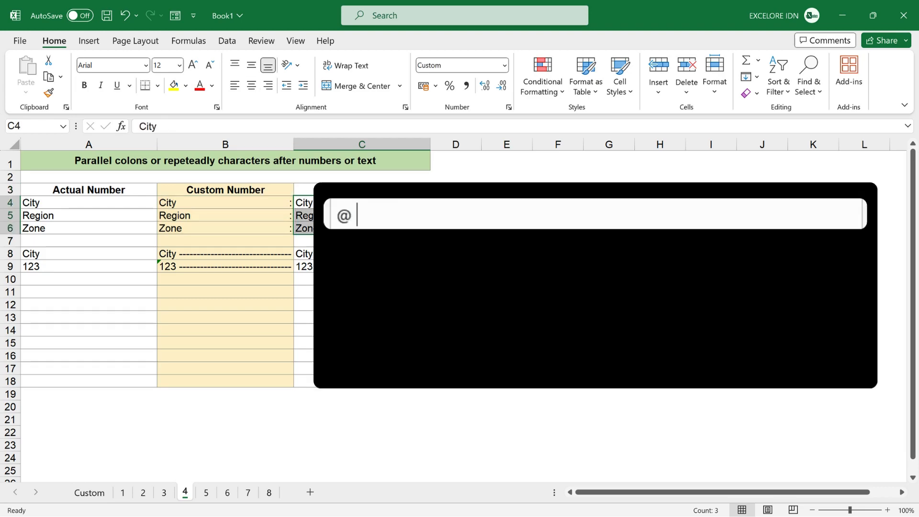
{"action": "type", "text": "*"}
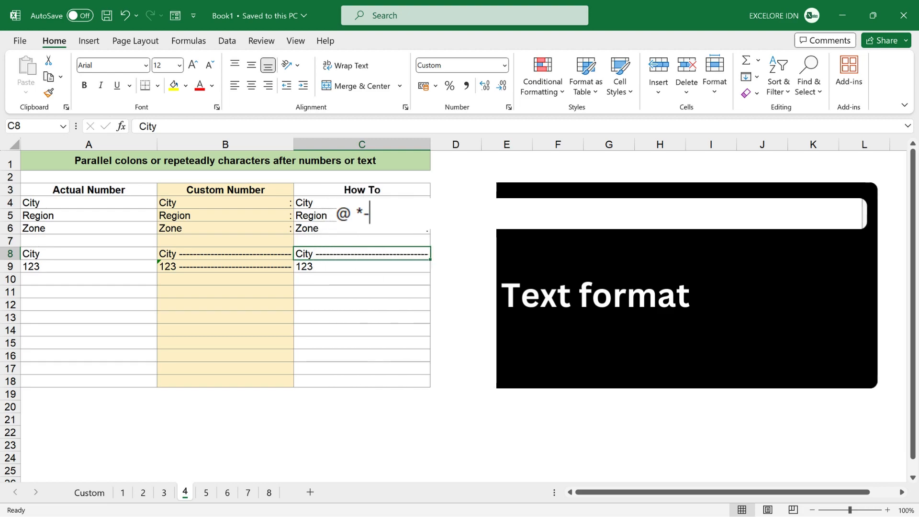
{"action": "left_click", "coordinate": [362, 266]}
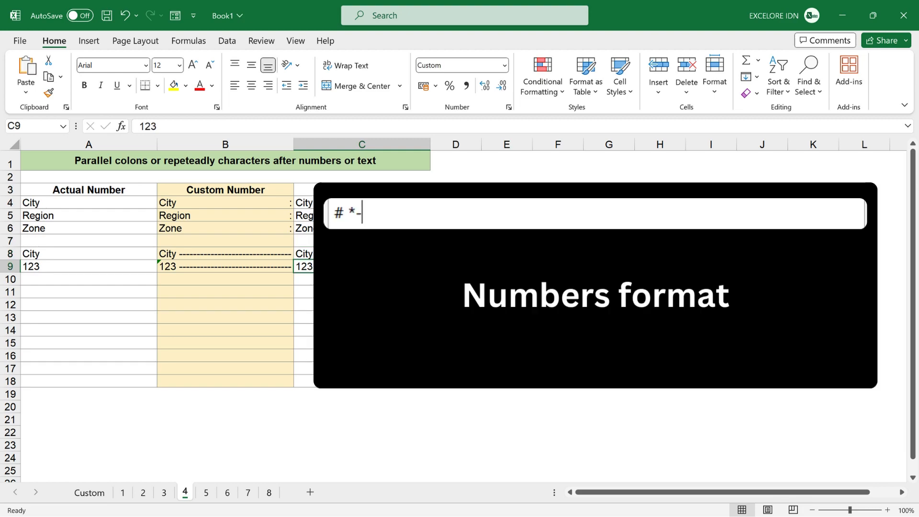
{"action": "key", "text": "Return"}
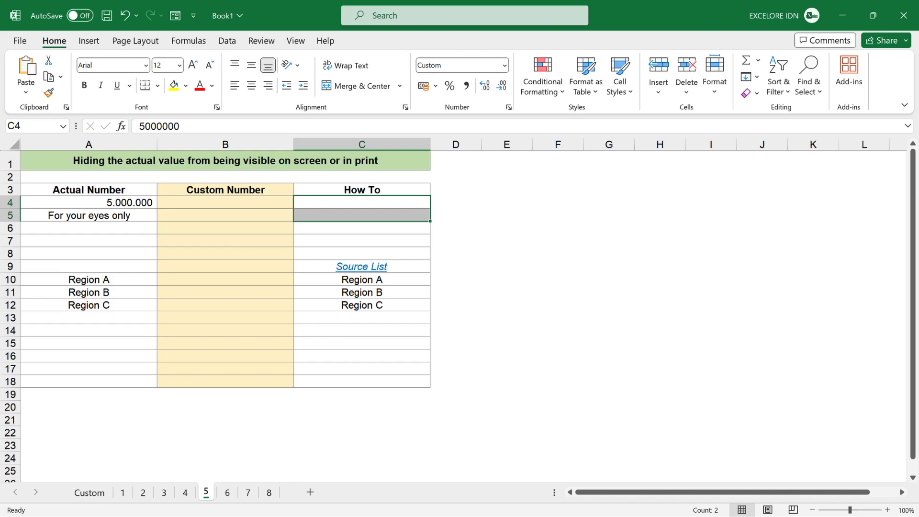
- On sheet 5, hide the region names in C10:C12 with the custom number format ;;;
{"action": "left_click", "coordinate": [361, 267]}
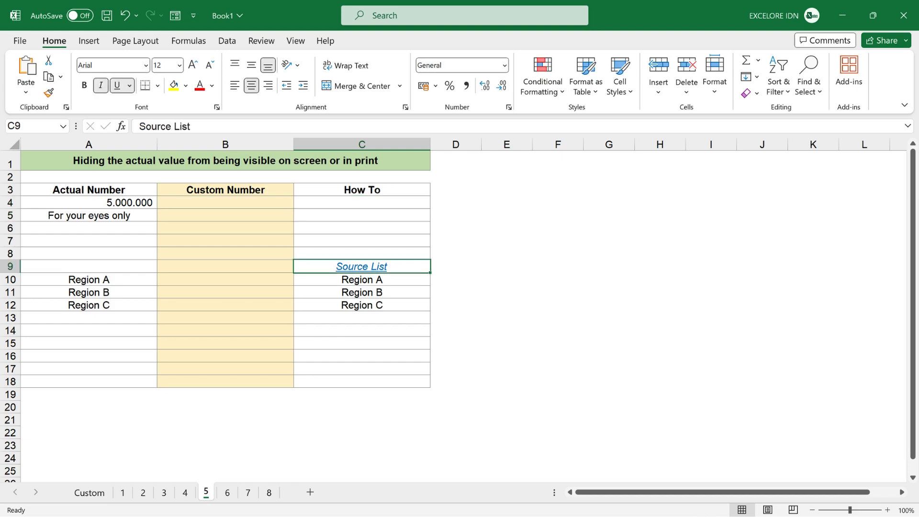
{"action": "left_click_drag", "start_coordinate": [362, 279], "coordinate": [361, 305]}
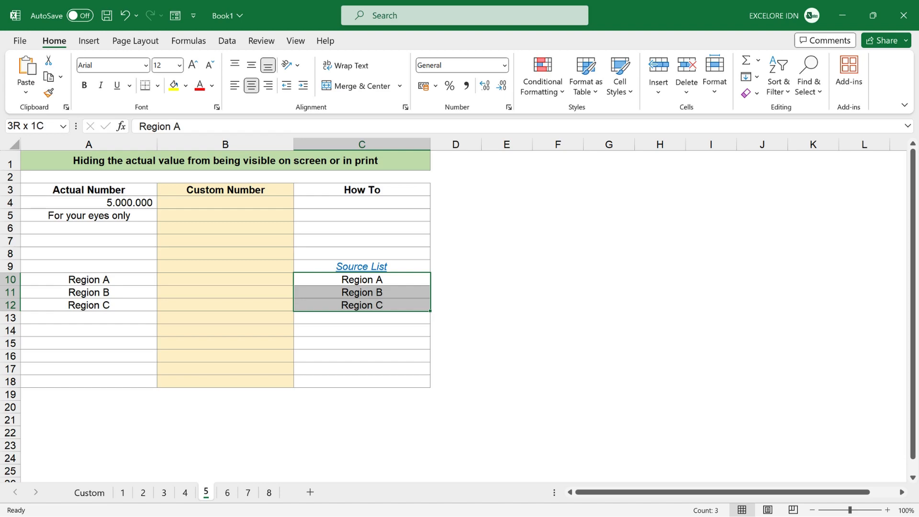
{"action": "key", "text": "ctrl+1"}
{"action": "type", "text": ";;;"}
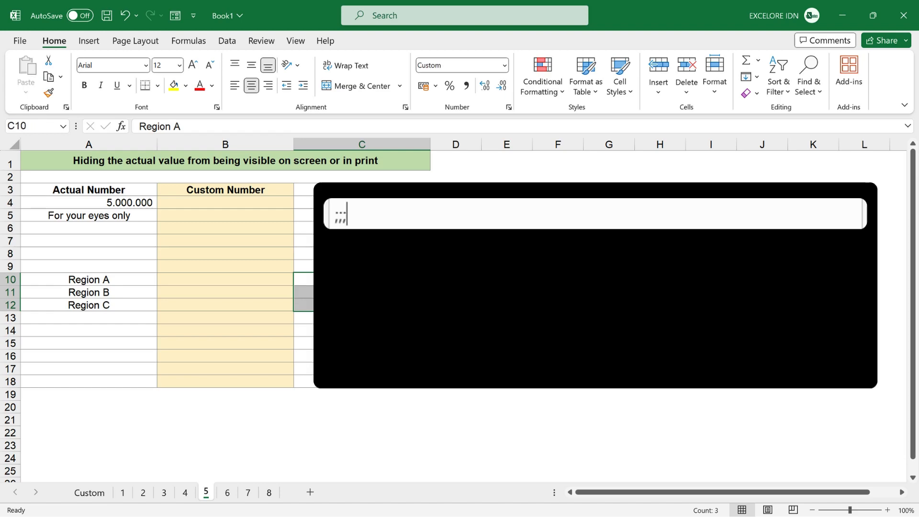
{"action": "key", "text": "Return"}
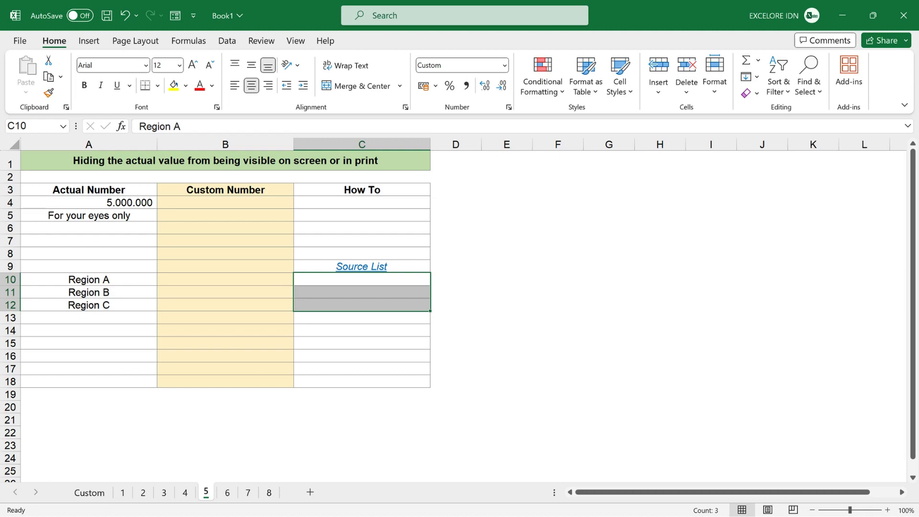
- Add a List data validation to cell C14 with source =$C$10:$C$12, and choose Region B from its dropdown
{"action": "left_click", "coordinate": [362, 330]}
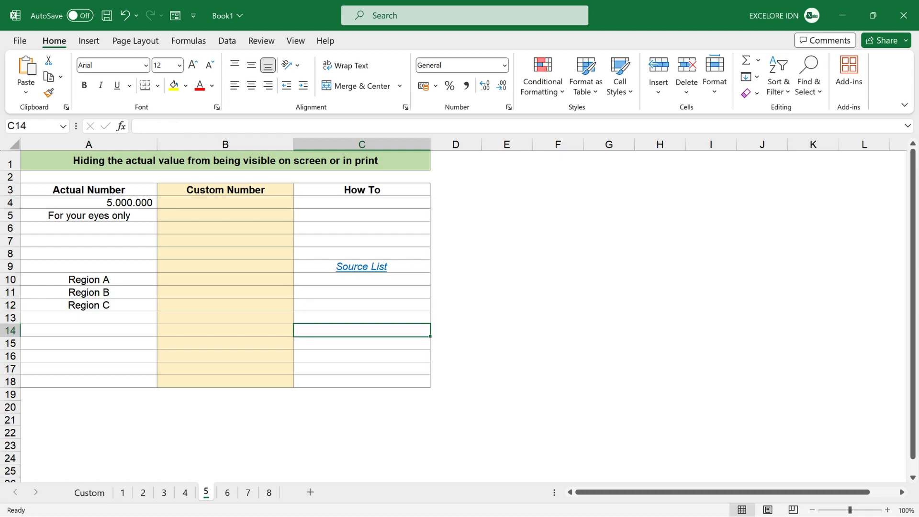
{"action": "left_click", "coordinate": [226, 40]}
{"action": "left_click", "coordinate": [584, 94]}
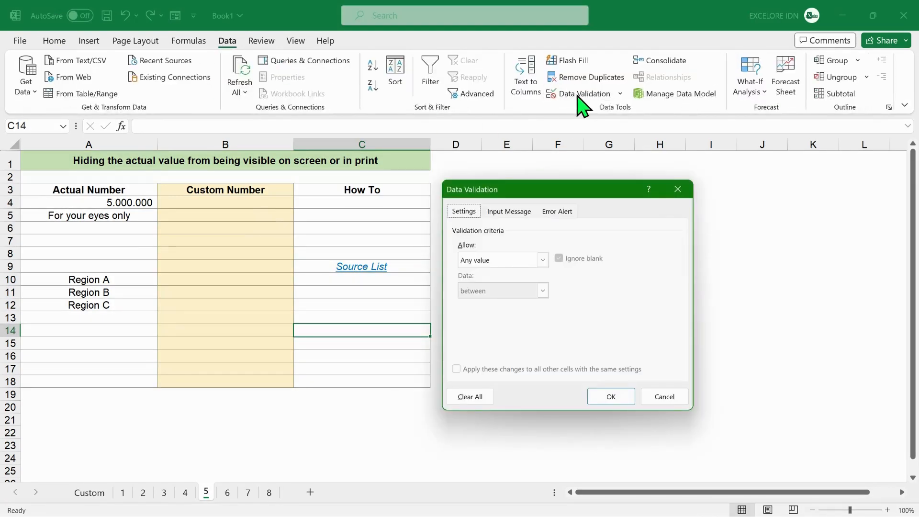
{"action": "left_click", "coordinate": [543, 260]}
{"action": "left_click", "coordinate": [464, 302]}
{"action": "left_click", "coordinate": [486, 318]}
{"action": "left_click_drag", "start_coordinate": [362, 279], "coordinate": [339, 308]}
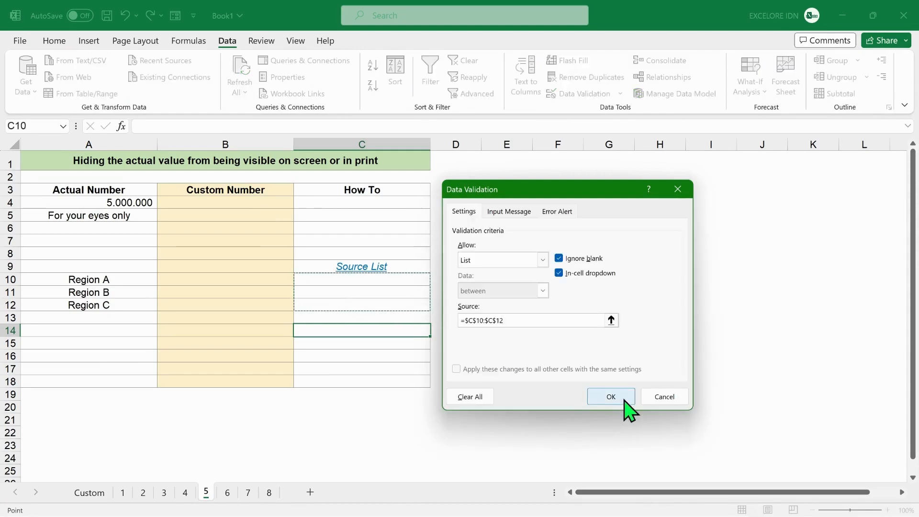
{"action": "left_click", "coordinate": [619, 400]}
{"action": "left_click", "coordinate": [434, 330]}
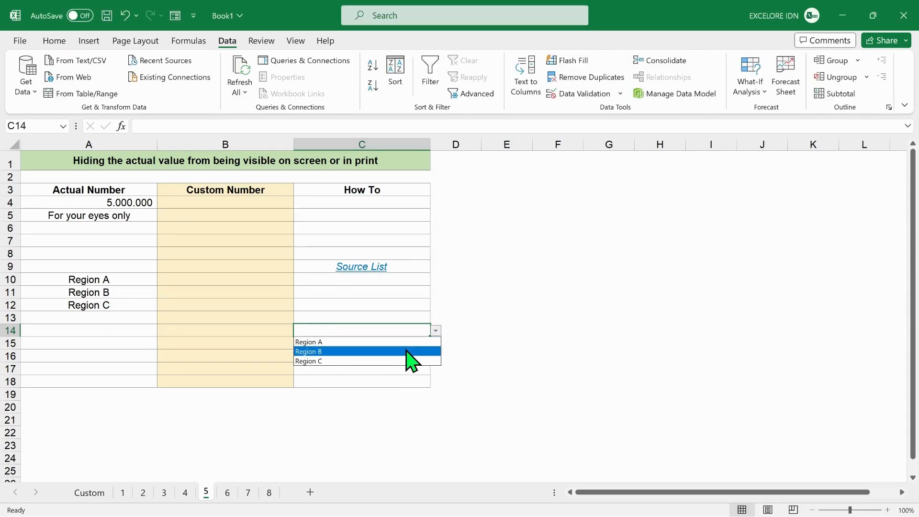
{"action": "left_click", "coordinate": [407, 354]}
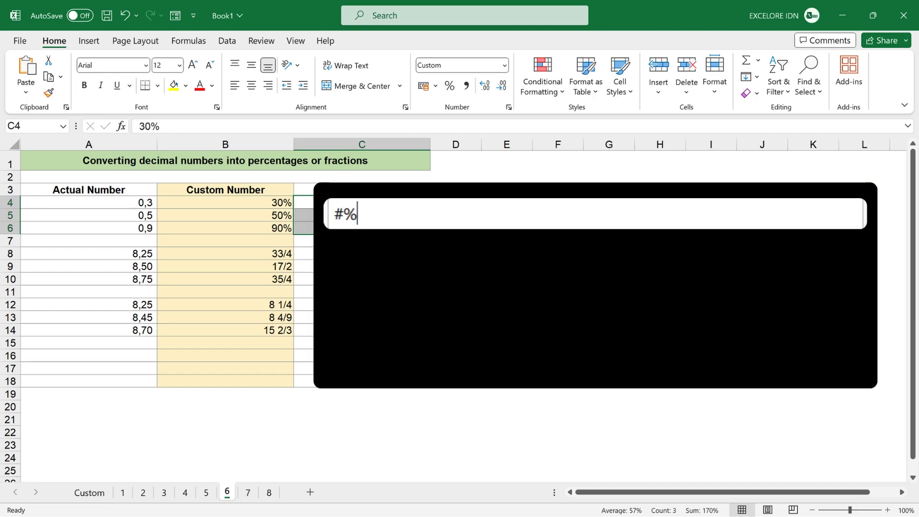
- On sheet 6, apply the custom format #% to C4:C6 and #/# to C8:C10
{"action": "left_click", "coordinate": [362, 240]}
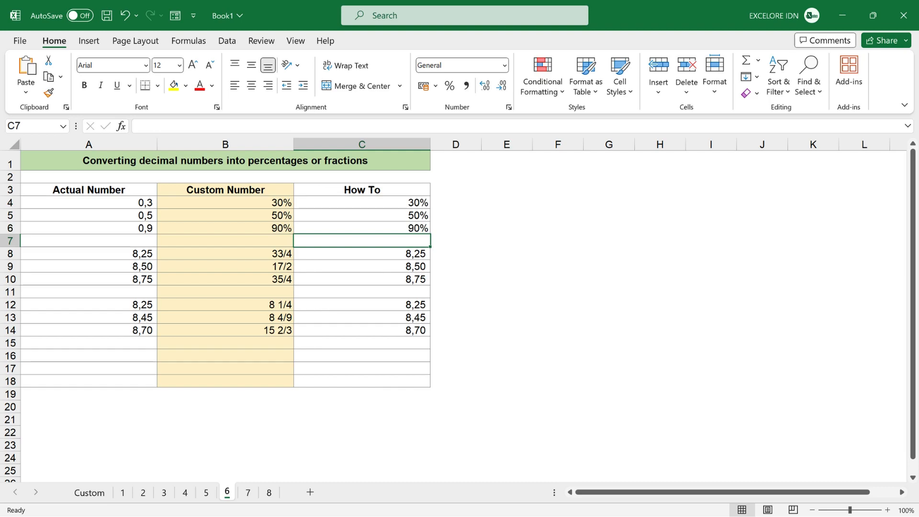
{"action": "left_click_drag", "start_coordinate": [362, 254], "coordinate": [362, 279]}
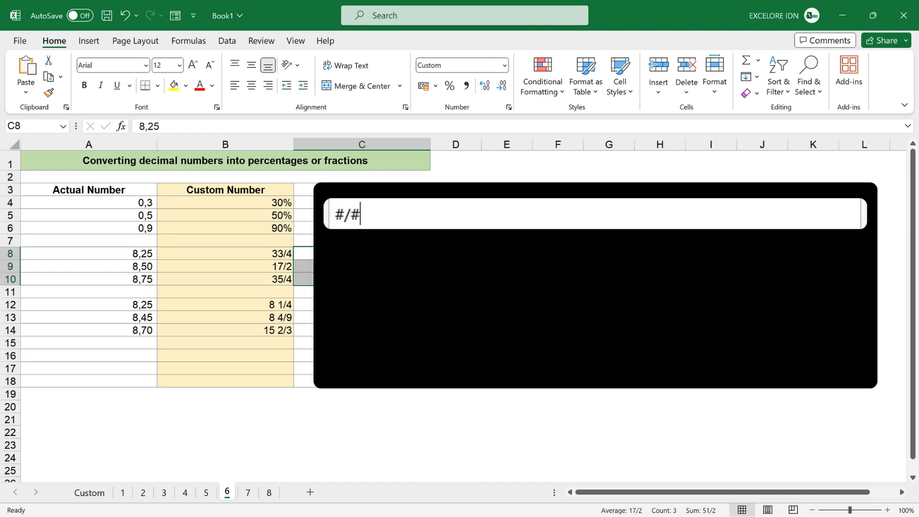
{"action": "left_click", "coordinate": [362, 292]}
- Apply the mixed-fraction custom format # #/# to cells C12:C14
{"action": "left_click_drag", "start_coordinate": [362, 304], "coordinate": [362, 330]}
{"action": "key", "text": "ctrl+c"}
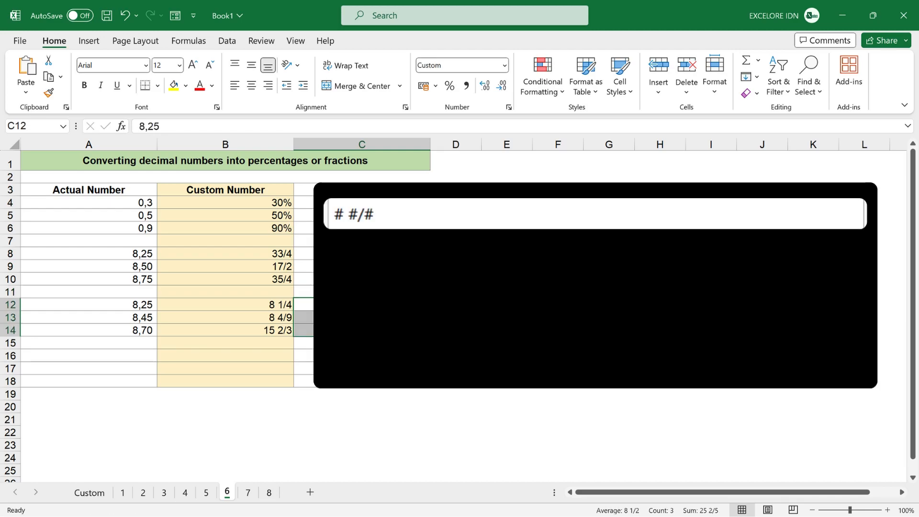
{"action": "left_click", "coordinate": [362, 342]}
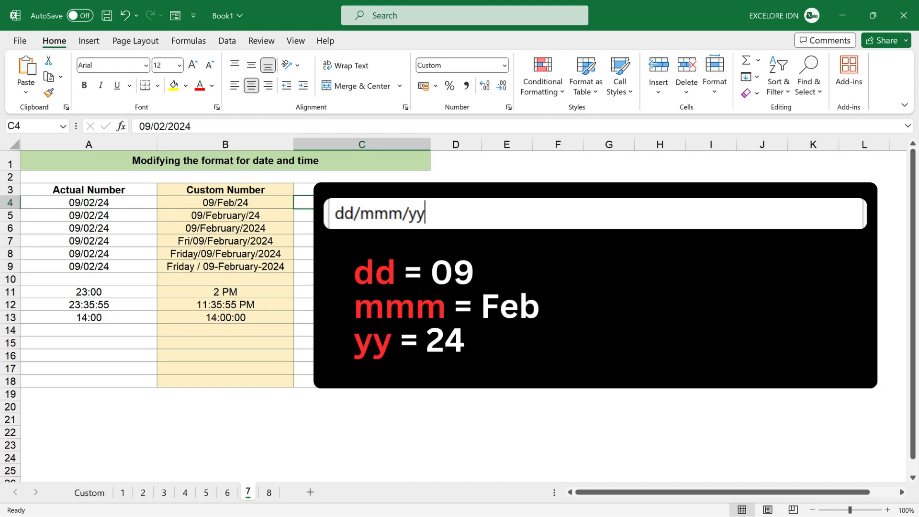
- On sheet 7, apply custom date formats: ddd/dd/mmmm/yyyy to C7, dddd/dd/mmmm/yyyy to C8 and dddd "/" dd-mmmm-yyyy to C9
{"action": "left_click", "coordinate": [361, 216]}
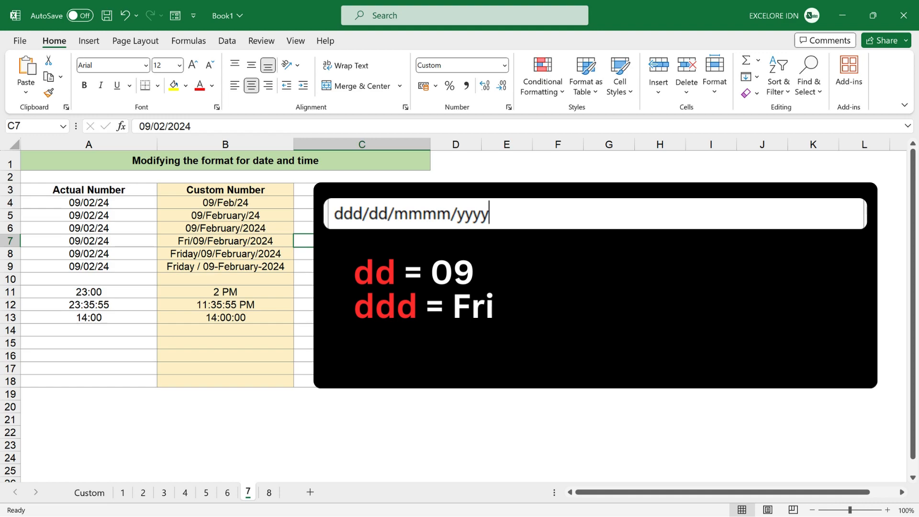
{"action": "left_click", "coordinate": [361, 254]}
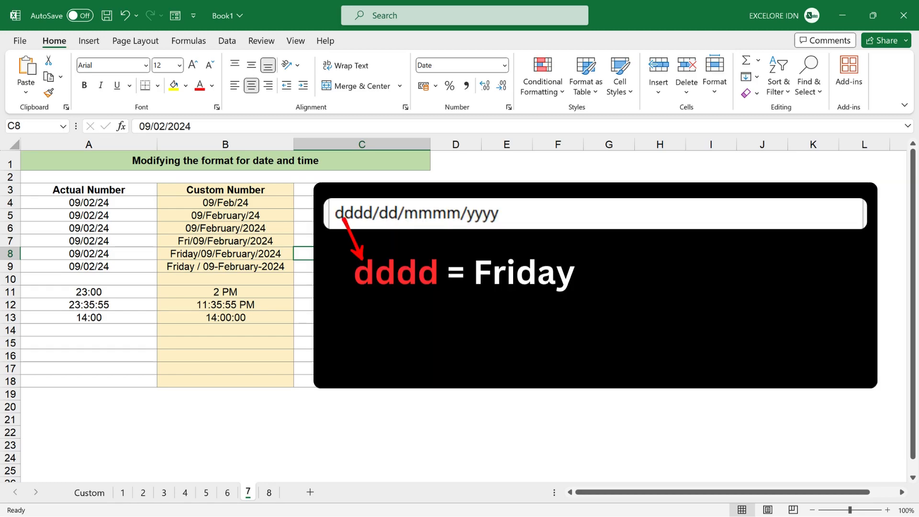
{"action": "left_click", "coordinate": [362, 267]}
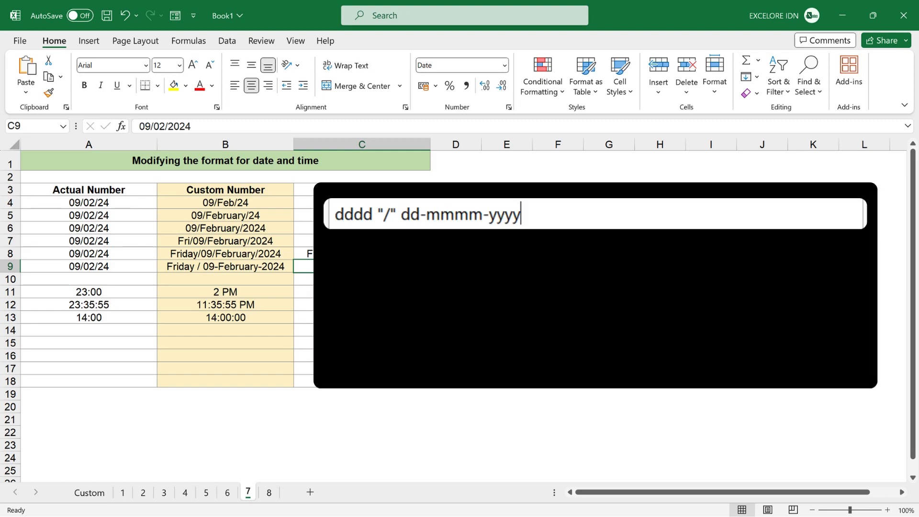
{"action": "key", "text": "Return"}
- Apply the custom time format h AM/PM to cell C11 and h:m:s AM/PM to cell C12
{"action": "left_click", "coordinate": [362, 292]}
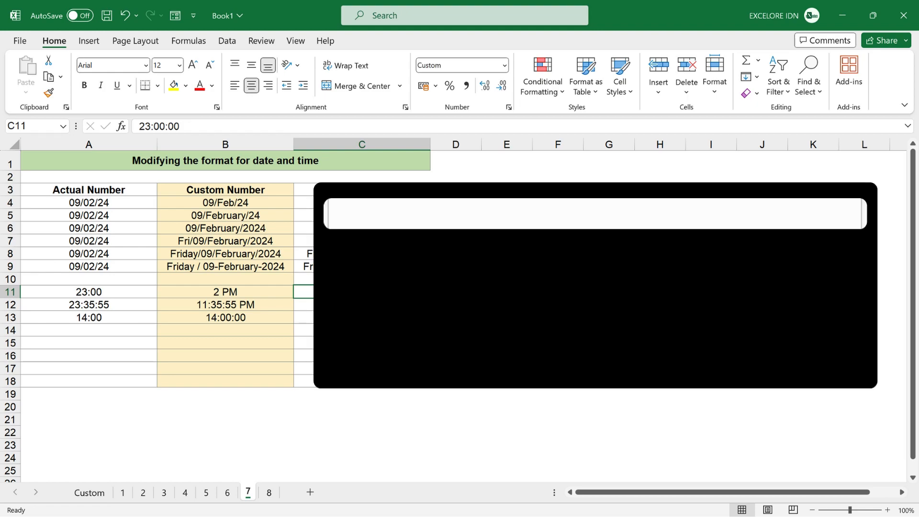
{"action": "type", "text": "h AM/PM"}
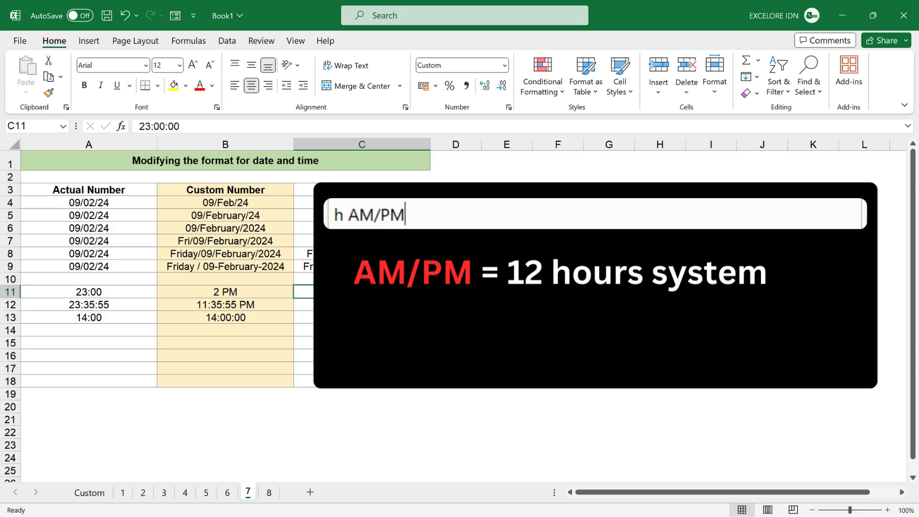
{"action": "left_click", "coordinate": [362, 305]}
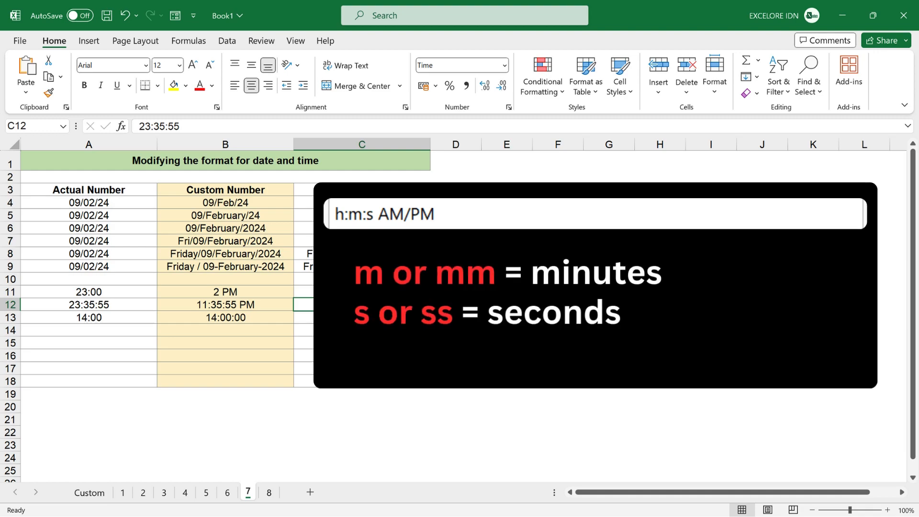
{"action": "left_click", "coordinate": [362, 318]}
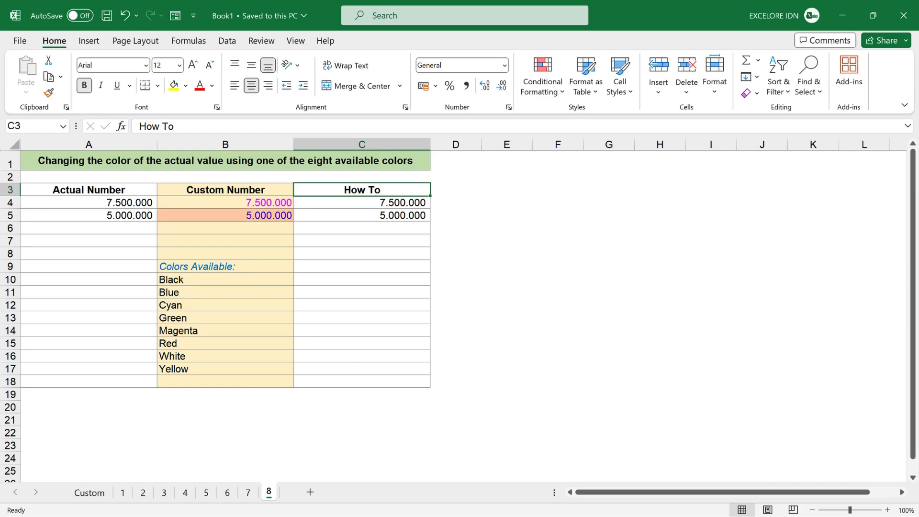
- On sheet 8, apply the custom color format [Magenta] [>6000000] #.### ; [Blue] #.### to cells C4:C5
{"action": "key", "text": "Down"}
{"action": "key", "text": "shift+Down"}
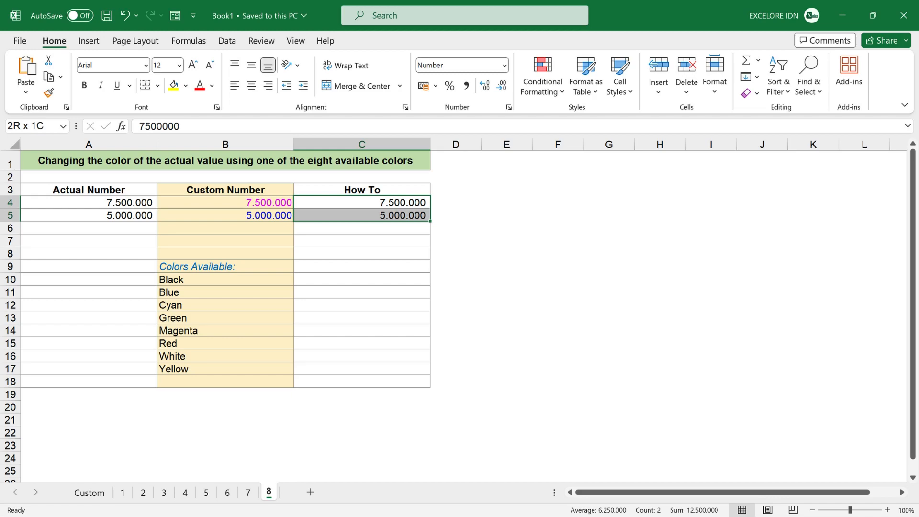
{"action": "type", "text": "[Magenta]"}
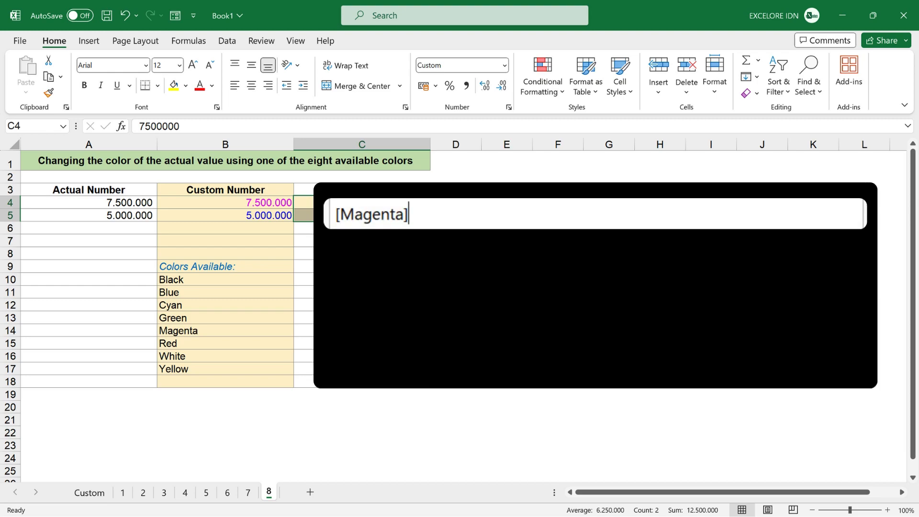
{"action": "type", "text": " [>"}
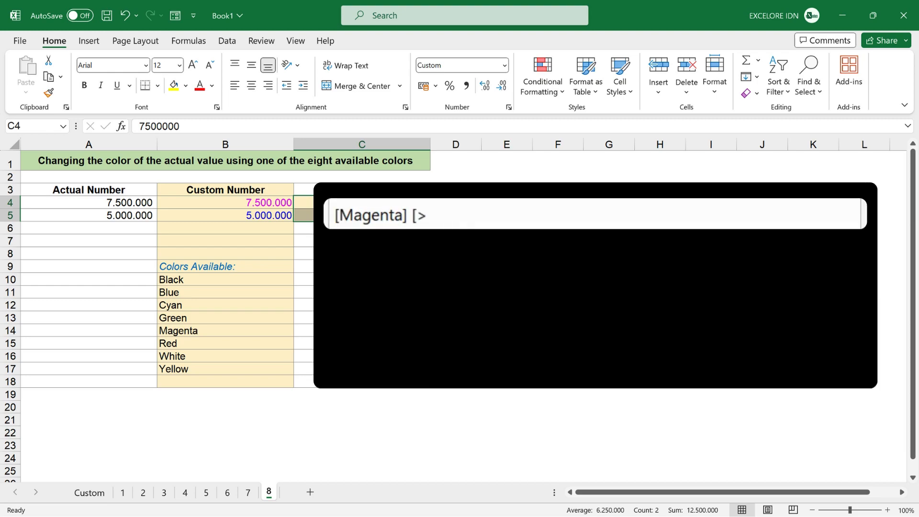
{"action": "type", "text": "6000000]"}
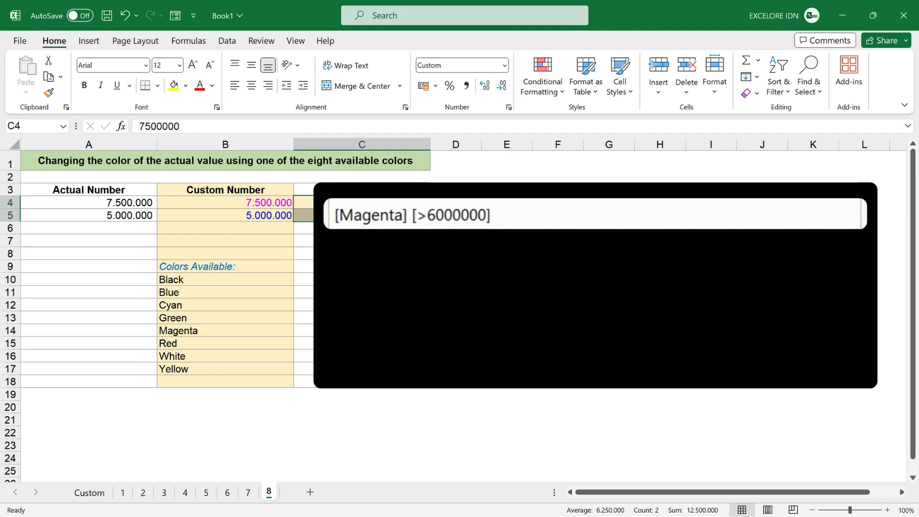
{"action": "type", "text": " #"}
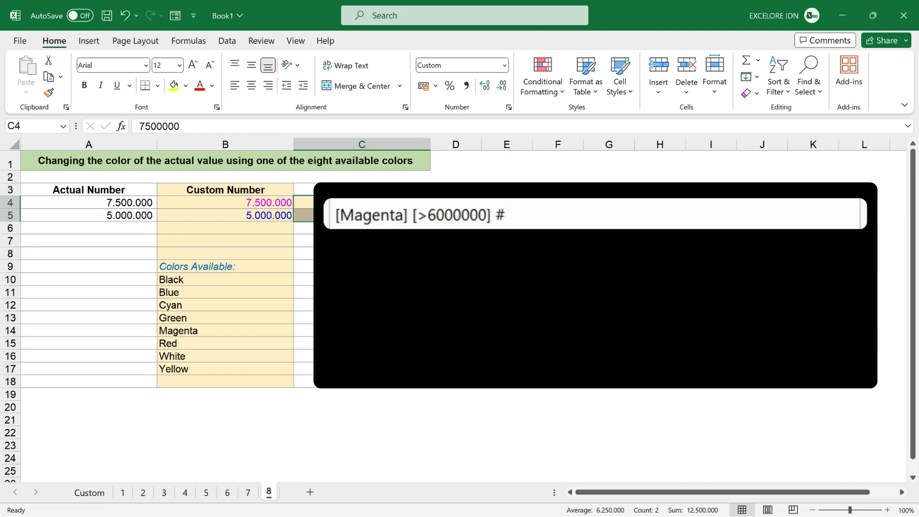
{"action": "type", "text": ".### ; [Blue] #."}
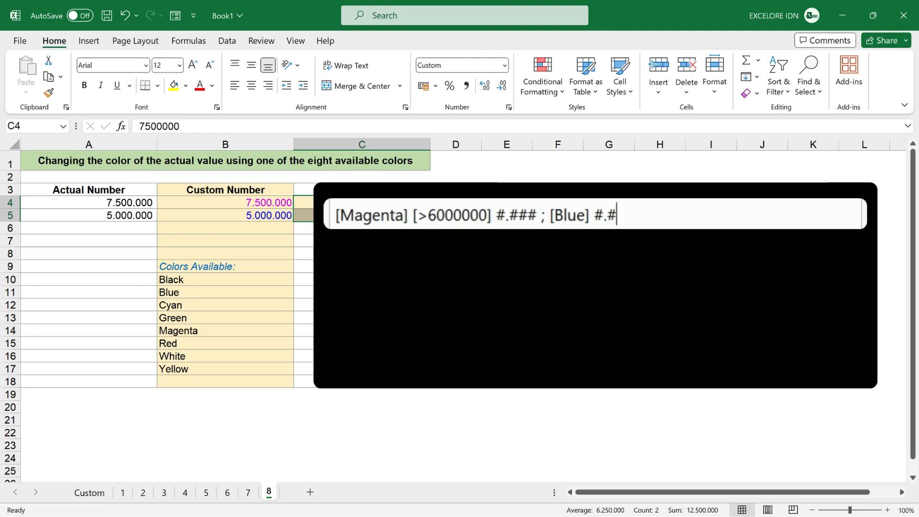
{"action": "type", "text": "##"}
{"action": "key", "text": "Return"}
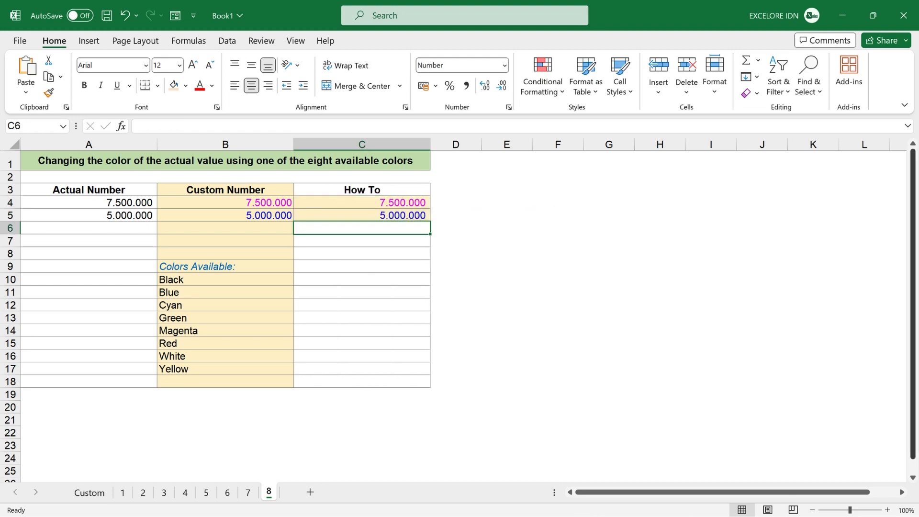
- Delete the custom format [Magenta][>6000000] #.###;[Blue] #.### used by cell B4 from the workbook's custom formats
{"action": "left_click", "coordinate": [225, 202]}
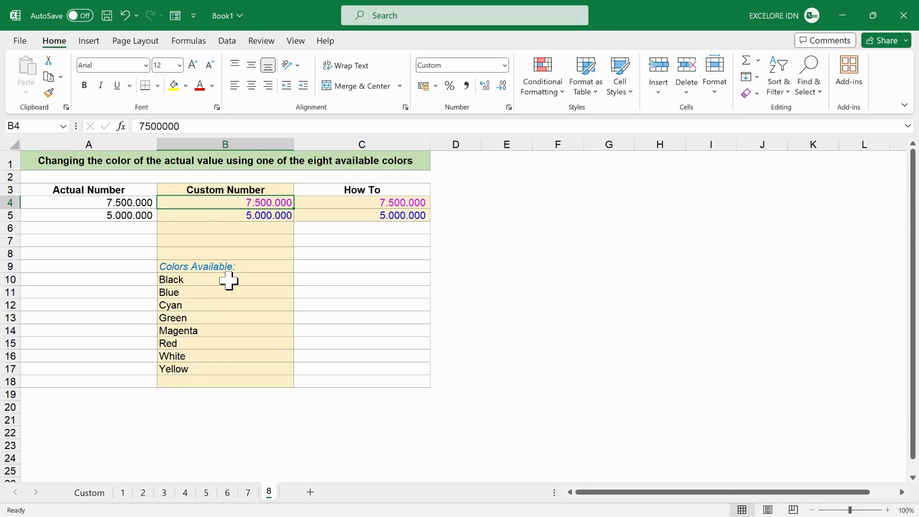
{"action": "left_click", "coordinate": [508, 108]}
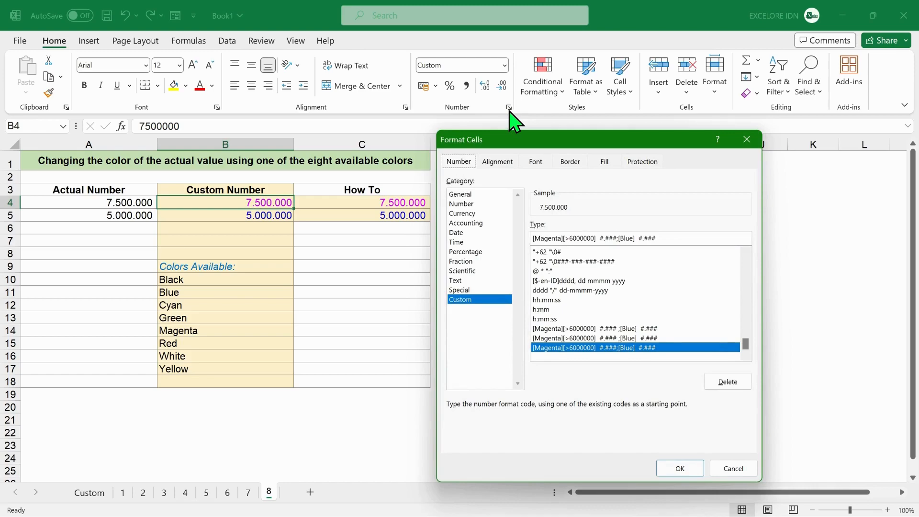
{"action": "left_click", "coordinate": [727, 383]}
{"action": "left_click", "coordinate": [698, 472]}
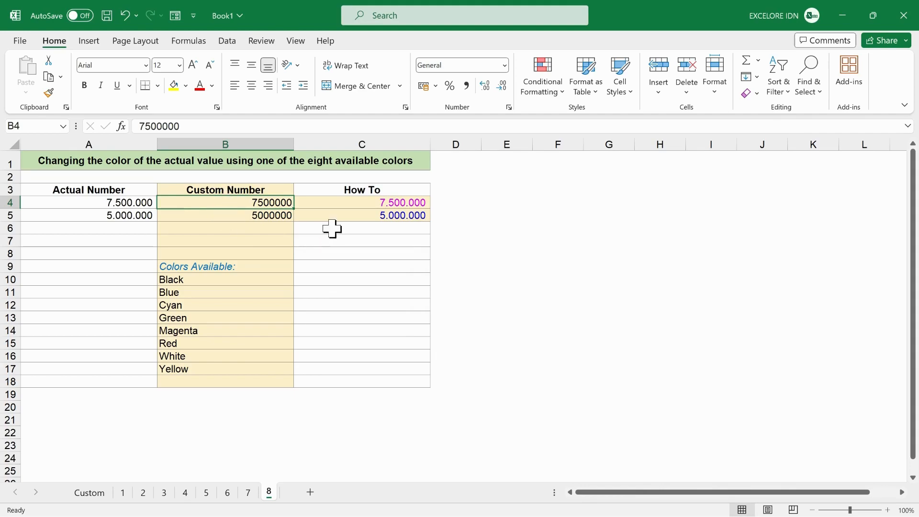
- Reset cell C4 to the standard Number format with 0 decimal places and the 1000 separator
{"action": "left_click", "coordinate": [355, 205]}
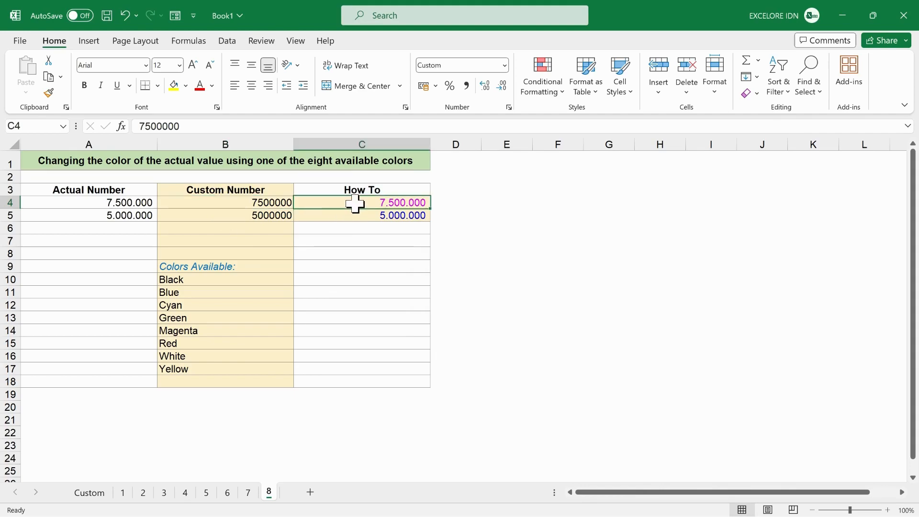
{"action": "left_click", "coordinate": [509, 107]}
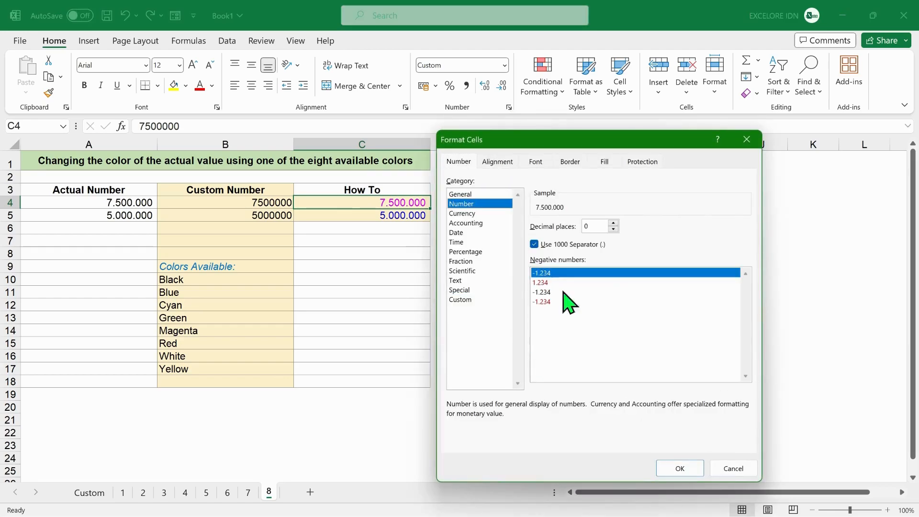
{"action": "left_click", "coordinate": [680, 468]}
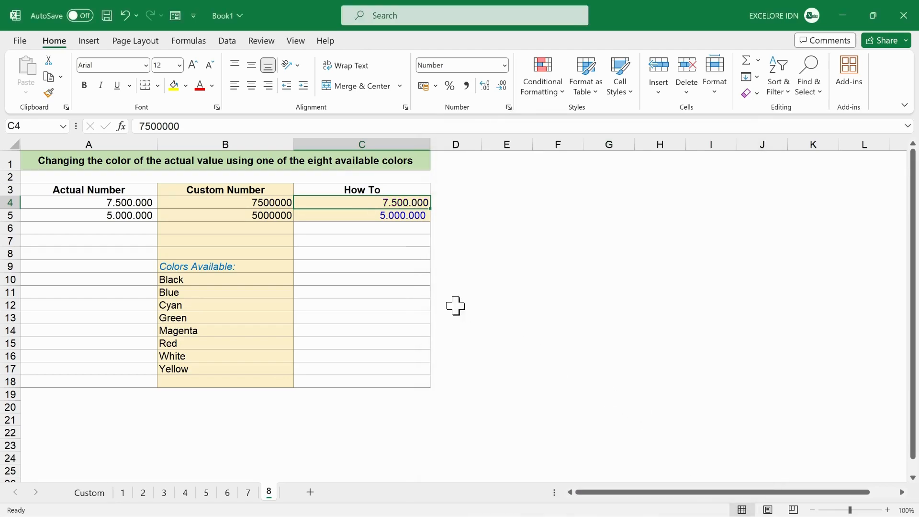